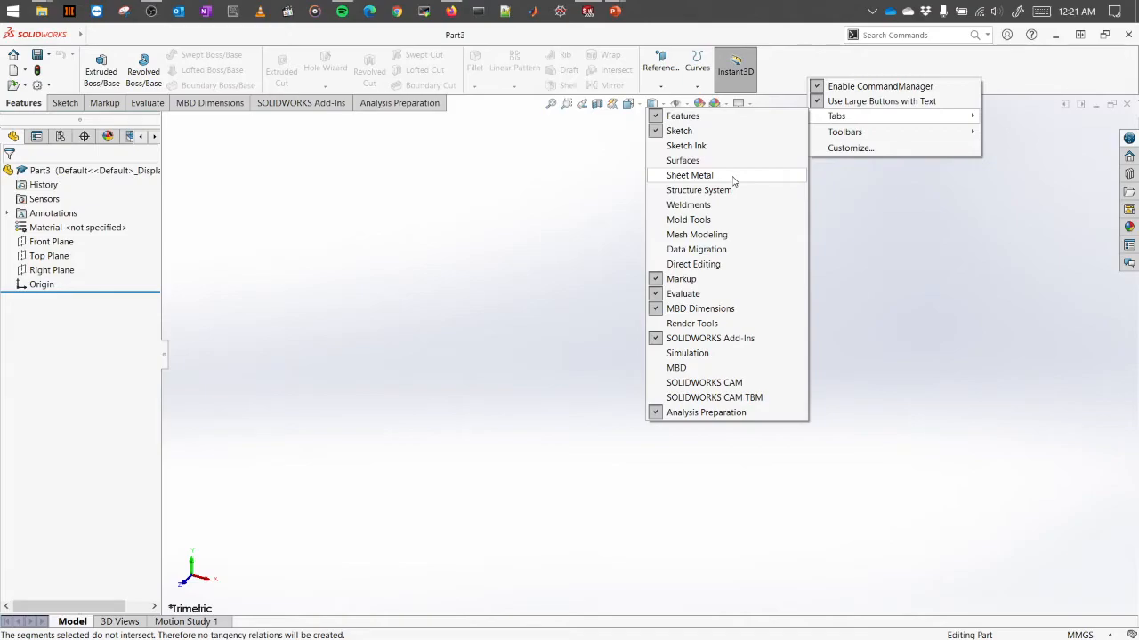
Add the Sheet Metal tool set to the CommandManager and bring it up.
click(734, 182)
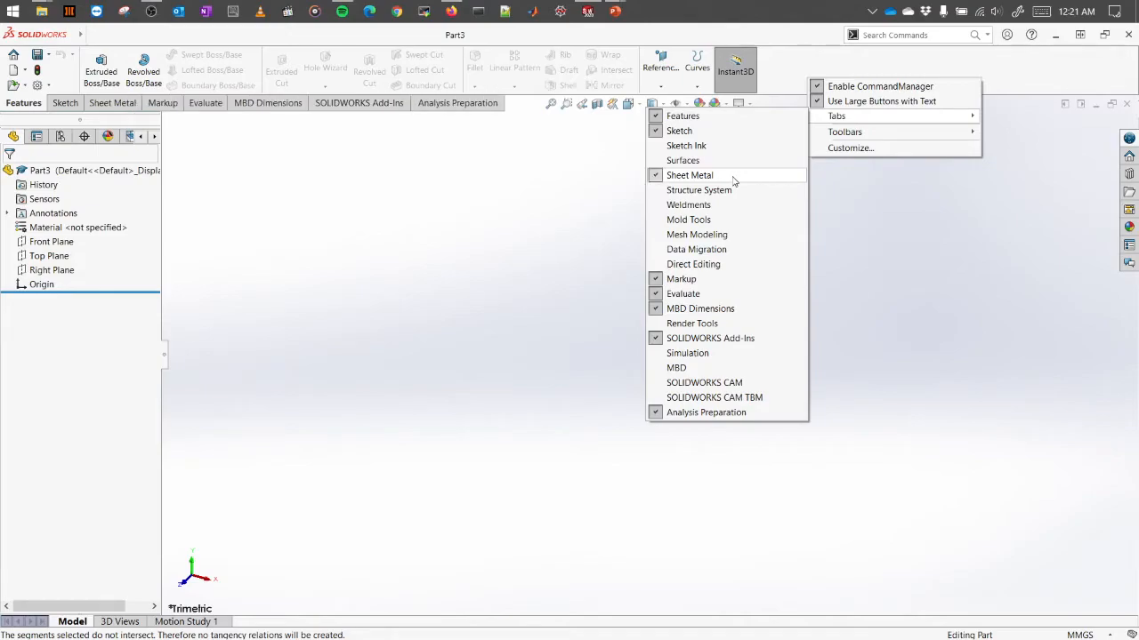
click(113, 105)
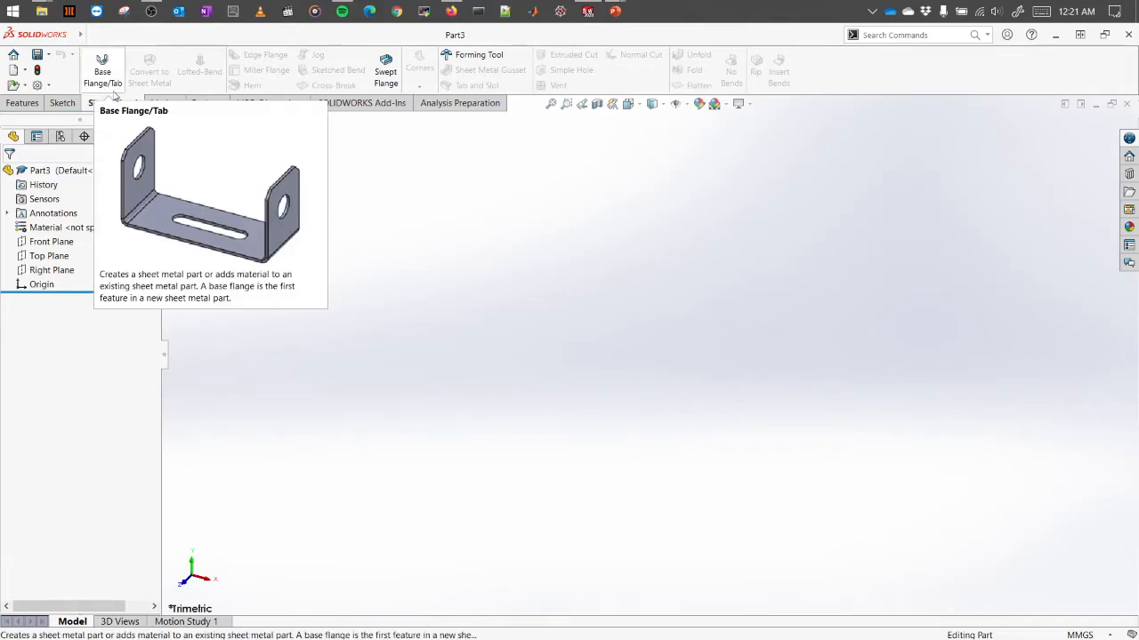
On the Front Plane, sketch a center rectangle about 153 by 66 mm, centered on the origin.
click(63, 103)
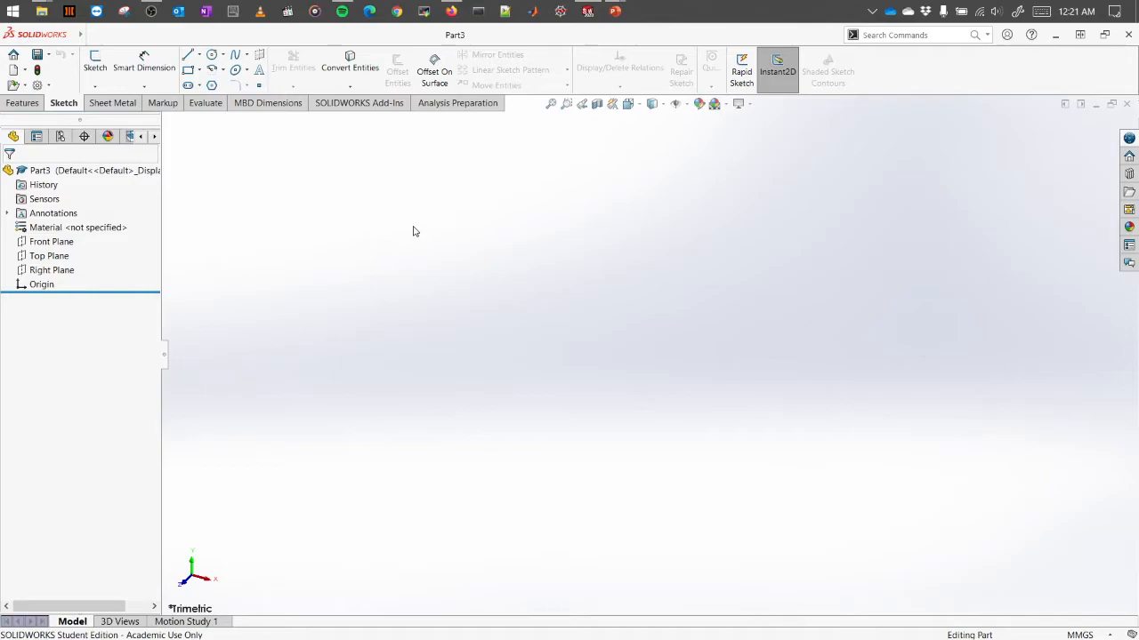
click(62, 247)
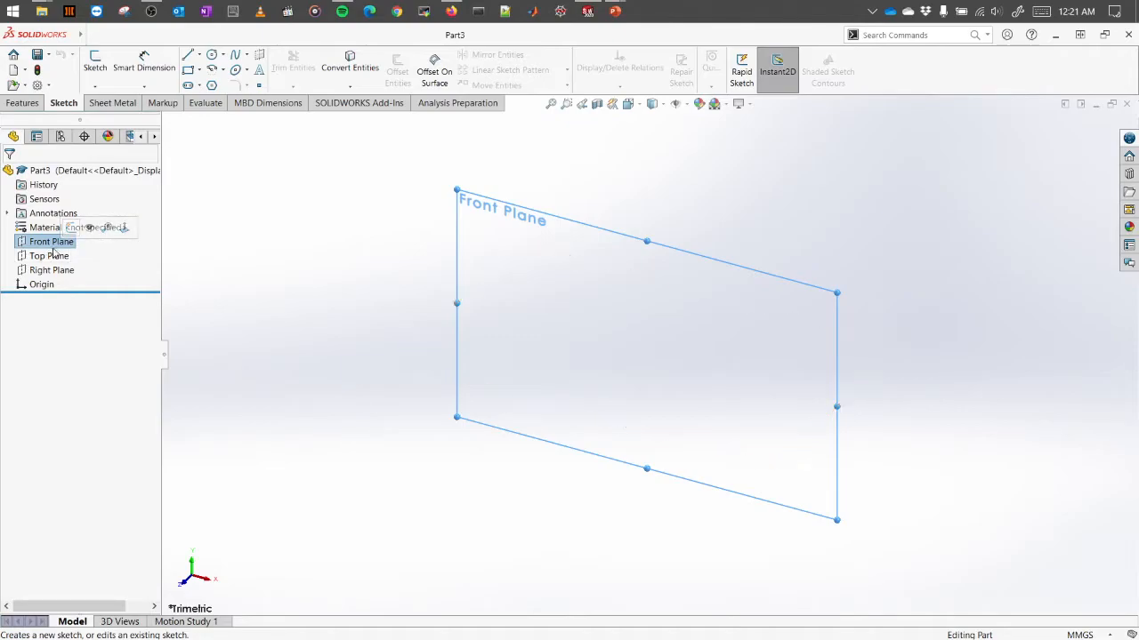
right_click(57, 244)
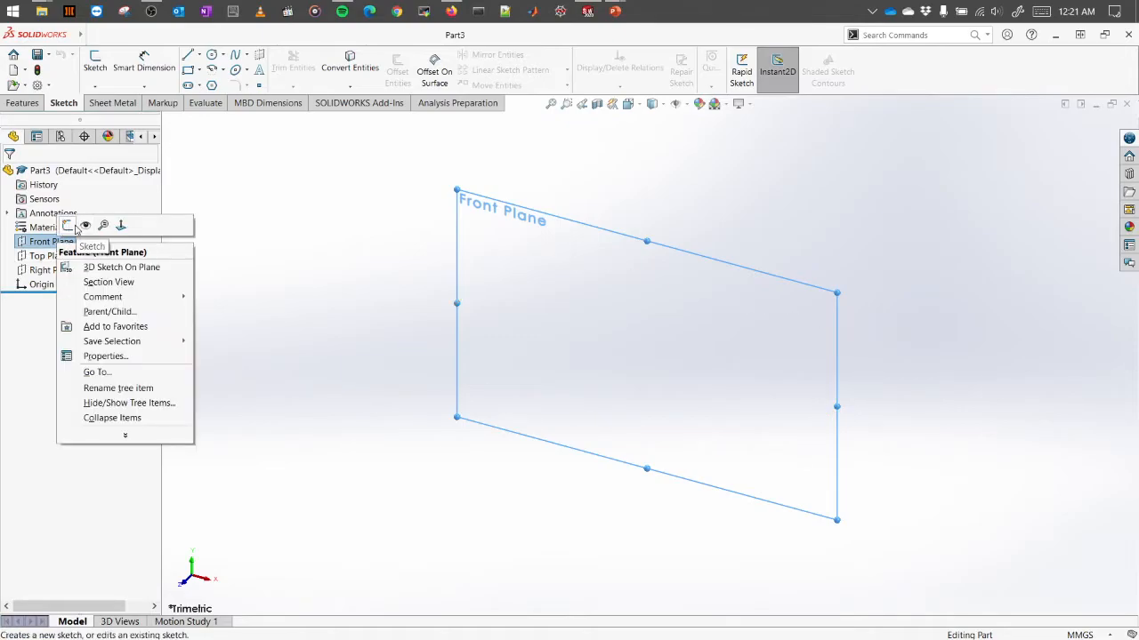
click(76, 228)
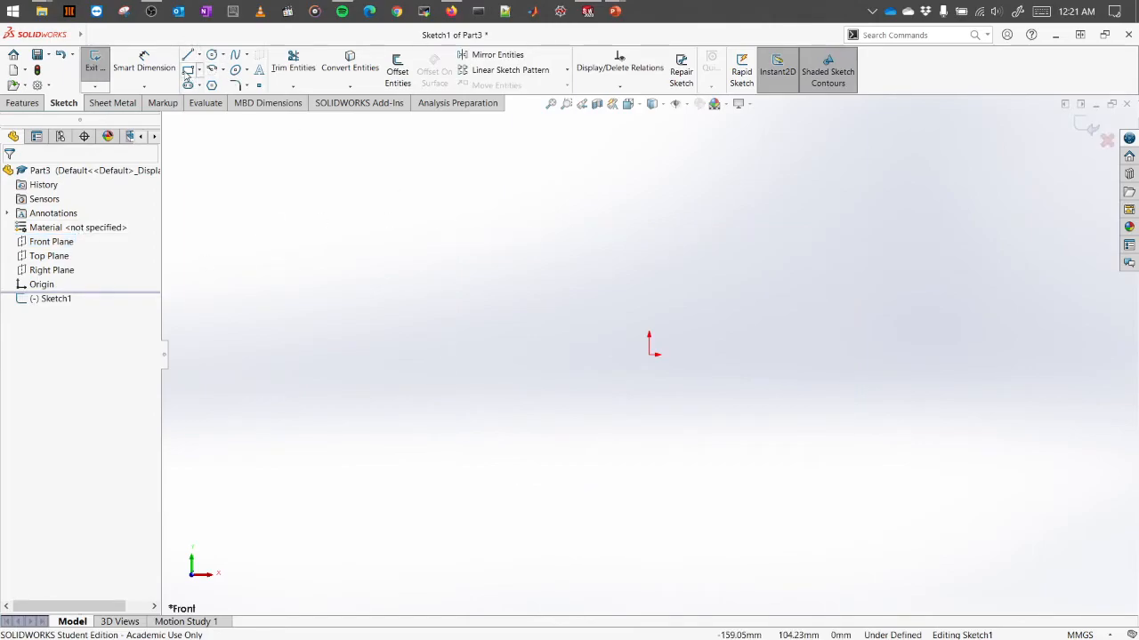
click(187, 70)
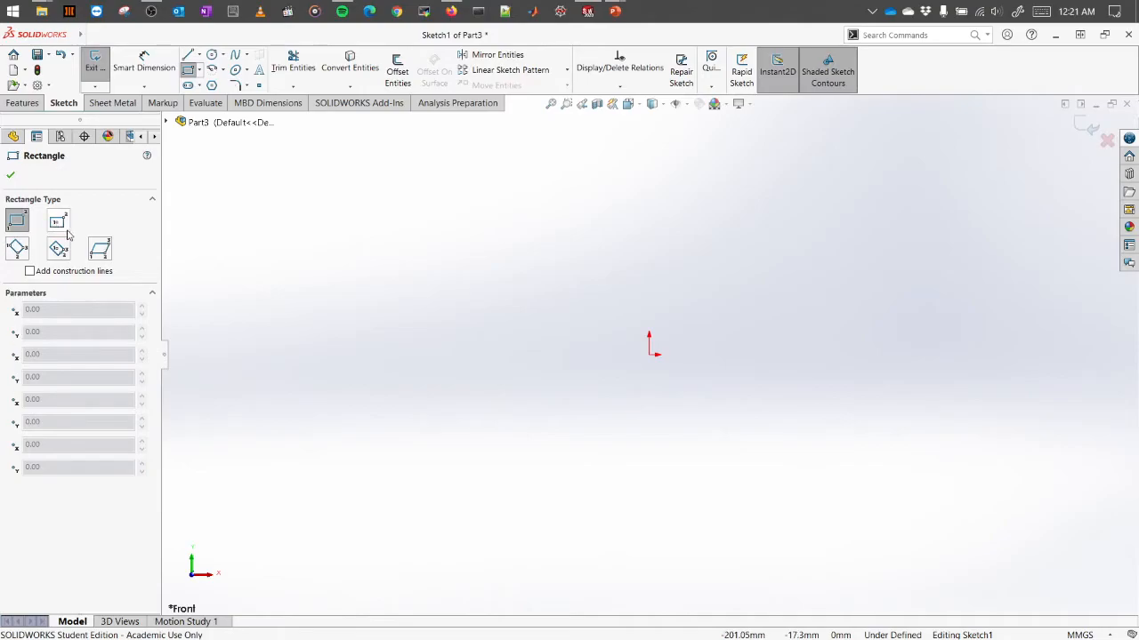
click(58, 222)
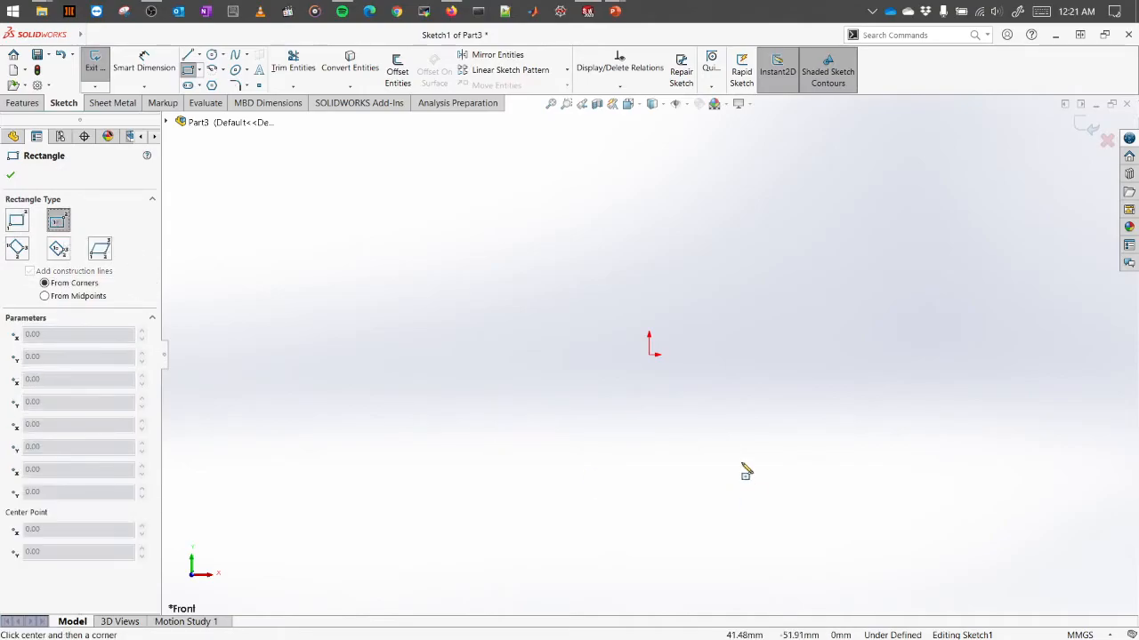
click(649, 354)
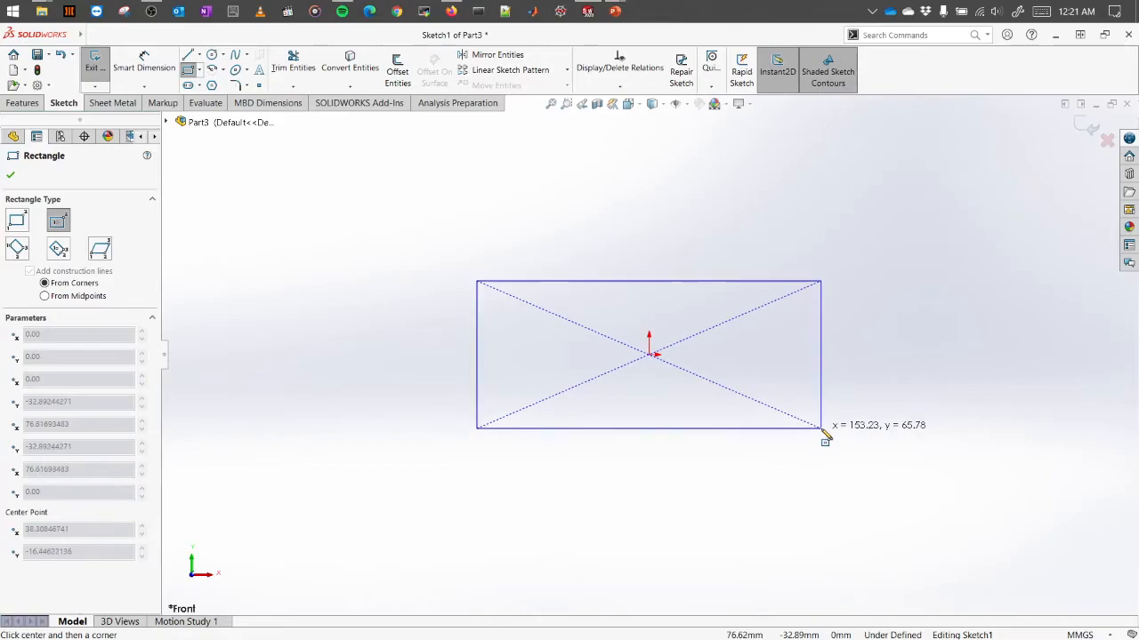
click(820, 427)
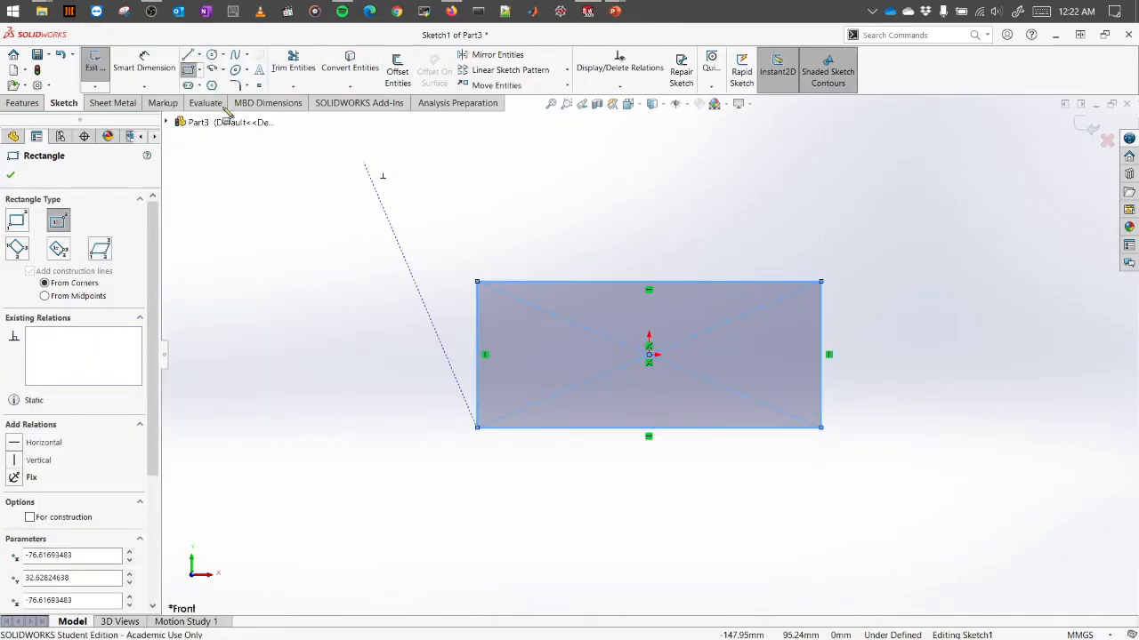
Dimension the rectangle with a width of 150 mm and a height of 50 mm.
click(144, 64)
click(614, 283)
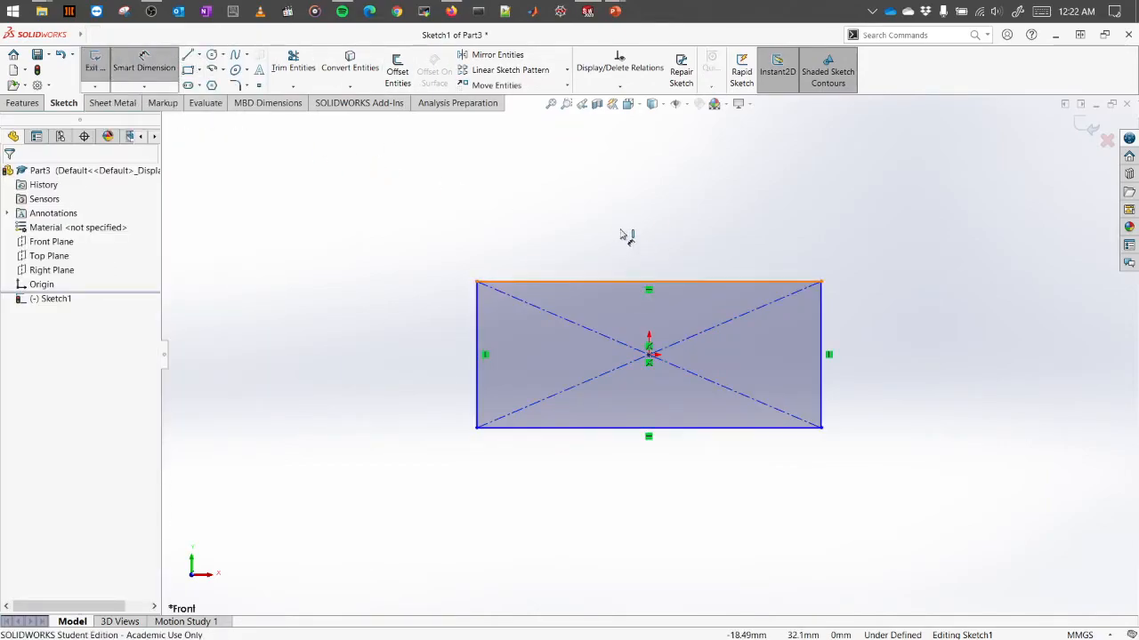
click(642, 213)
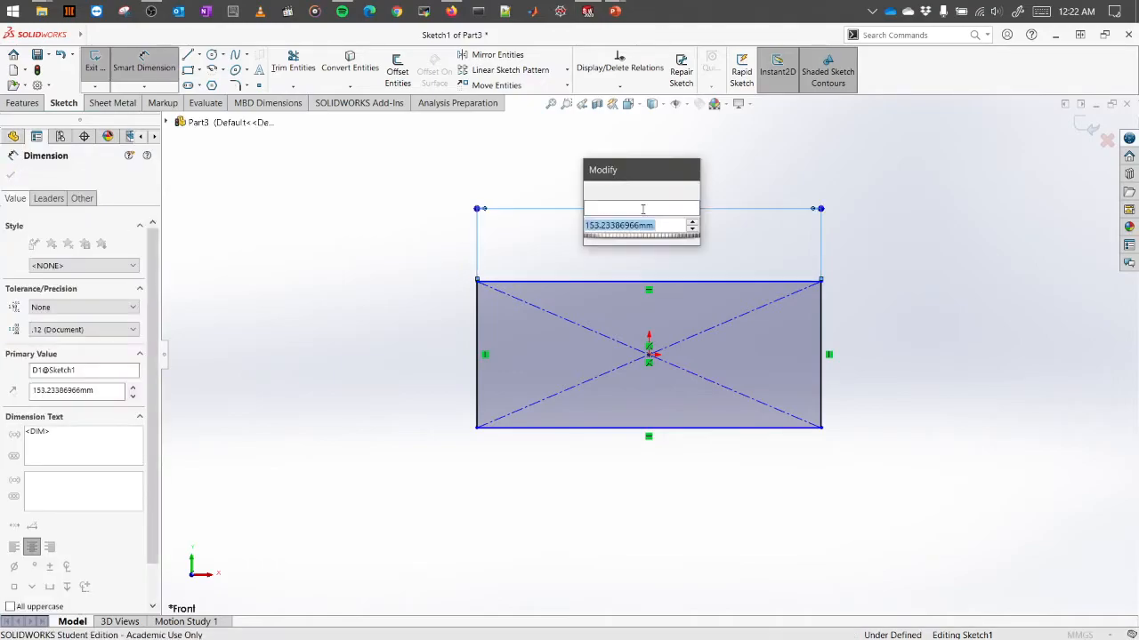
text(150)
key(Return)
click(477, 328)
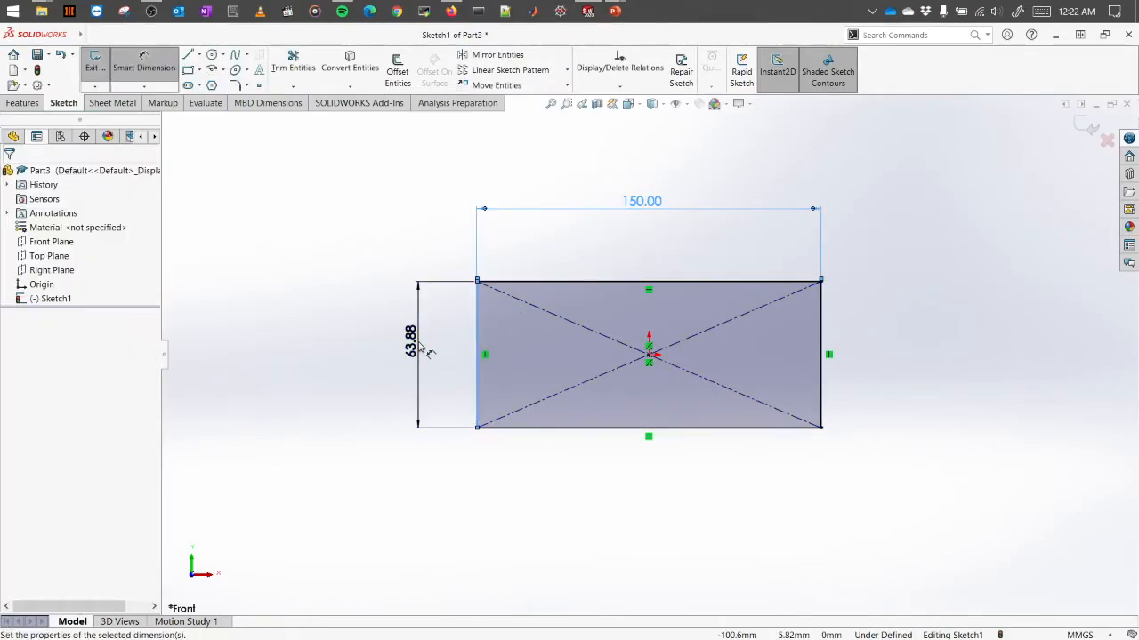
click(427, 353)
key(Return)
click(404, 248)
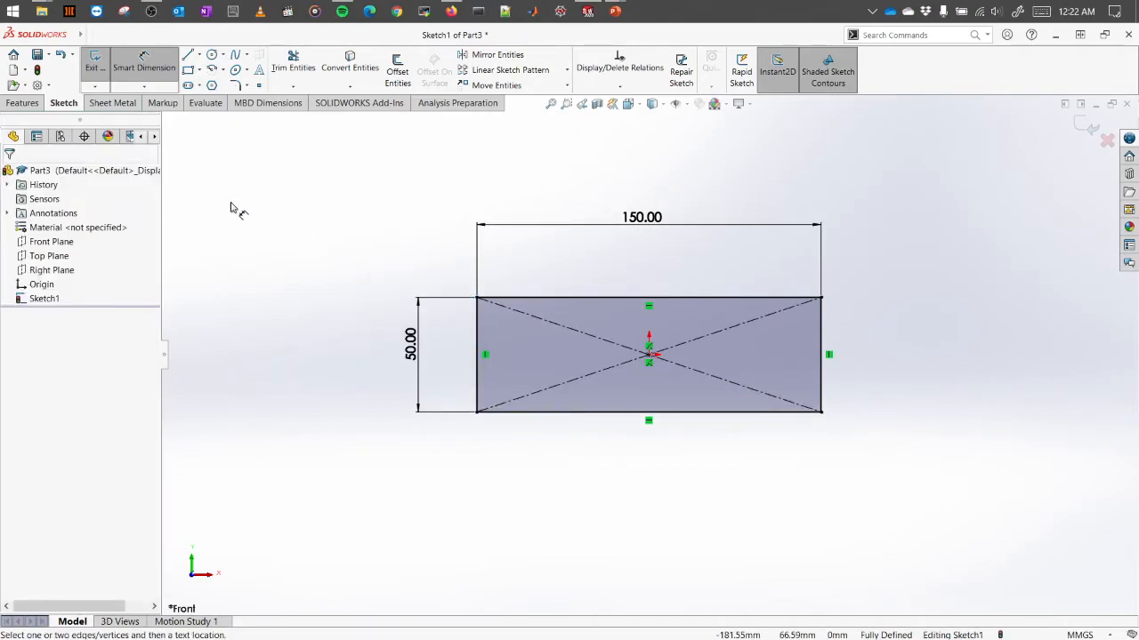
Start a sheet metal Base Flange from the dimensioned rectangle sketch.
click(114, 103)
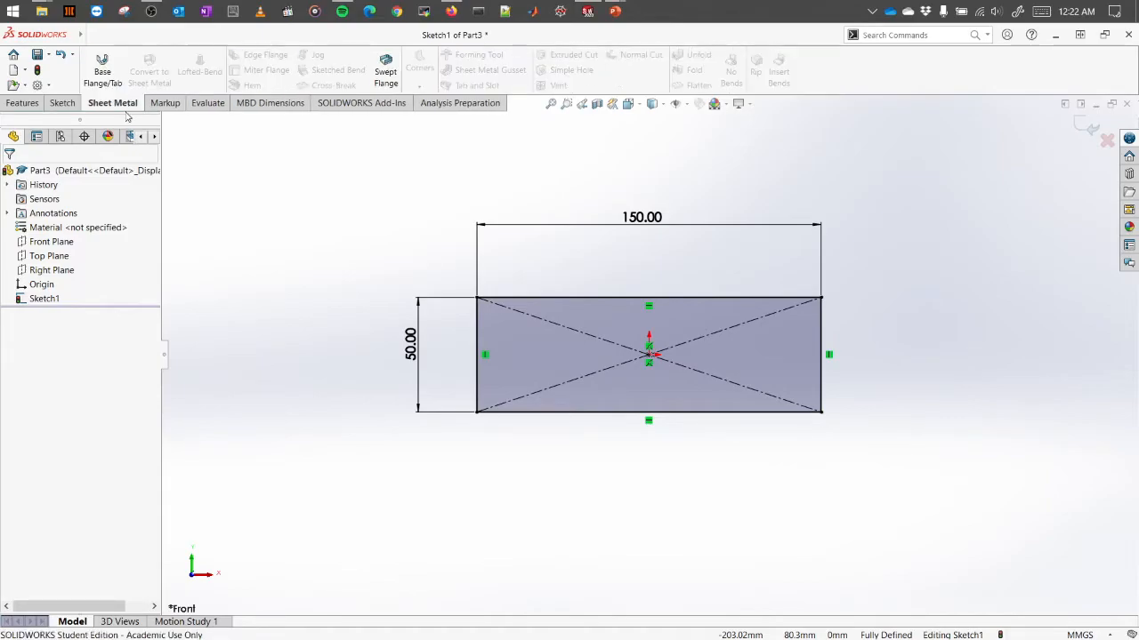
click(115, 69)
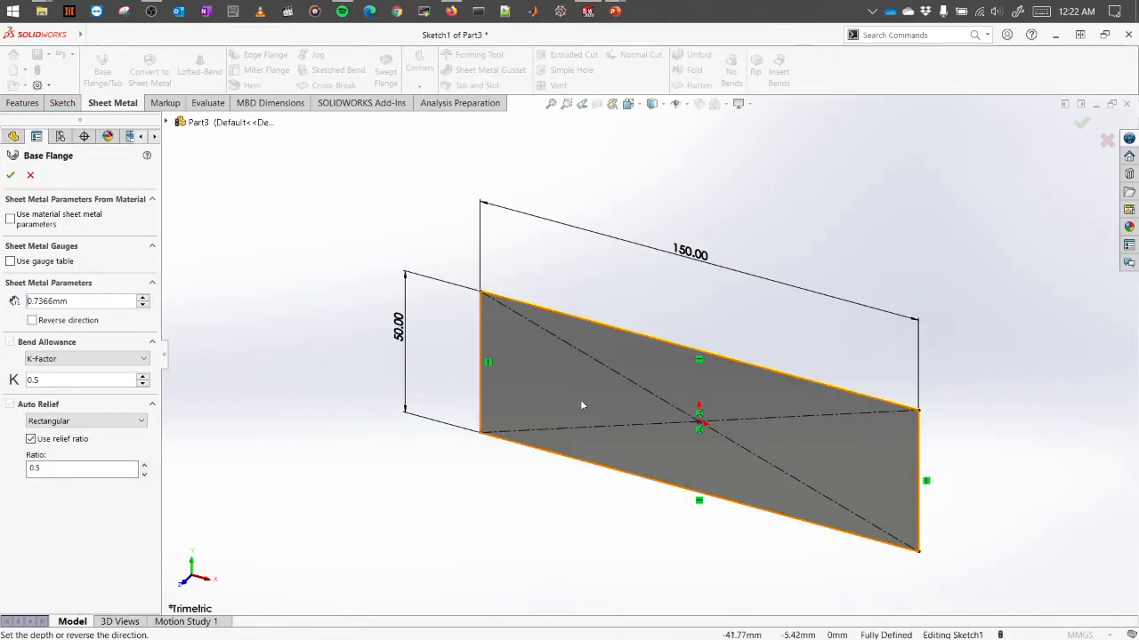
scroll(648, 397, up, 1)
scroll(796, 411, down, 2)
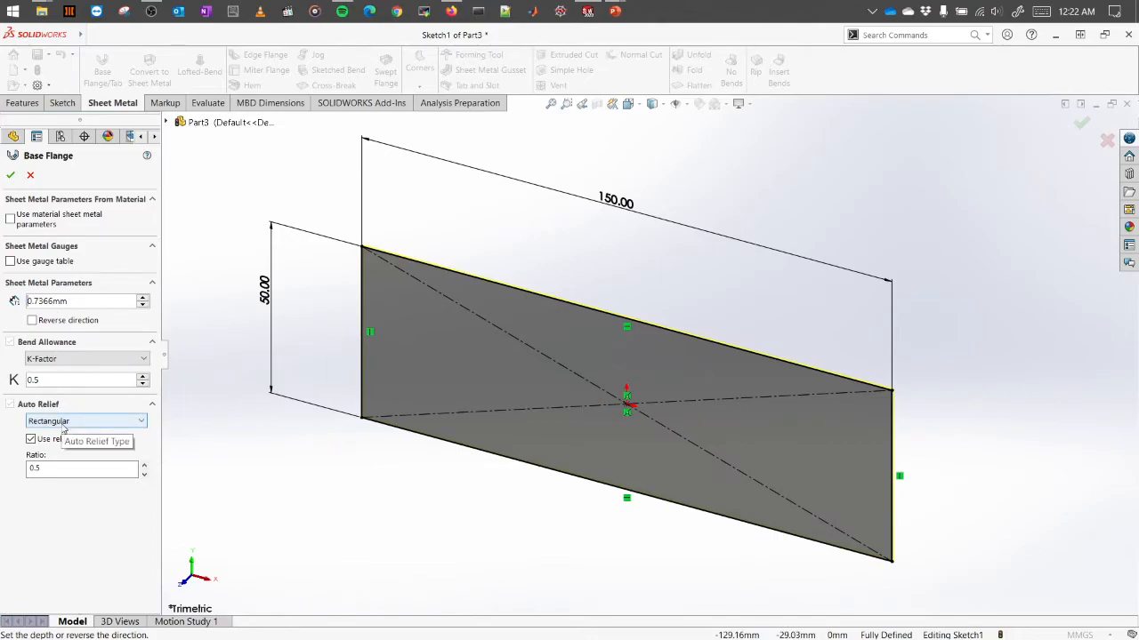
Try Bend Table as the base flange's bend allowance method and return to K-Factor.
click(79, 360)
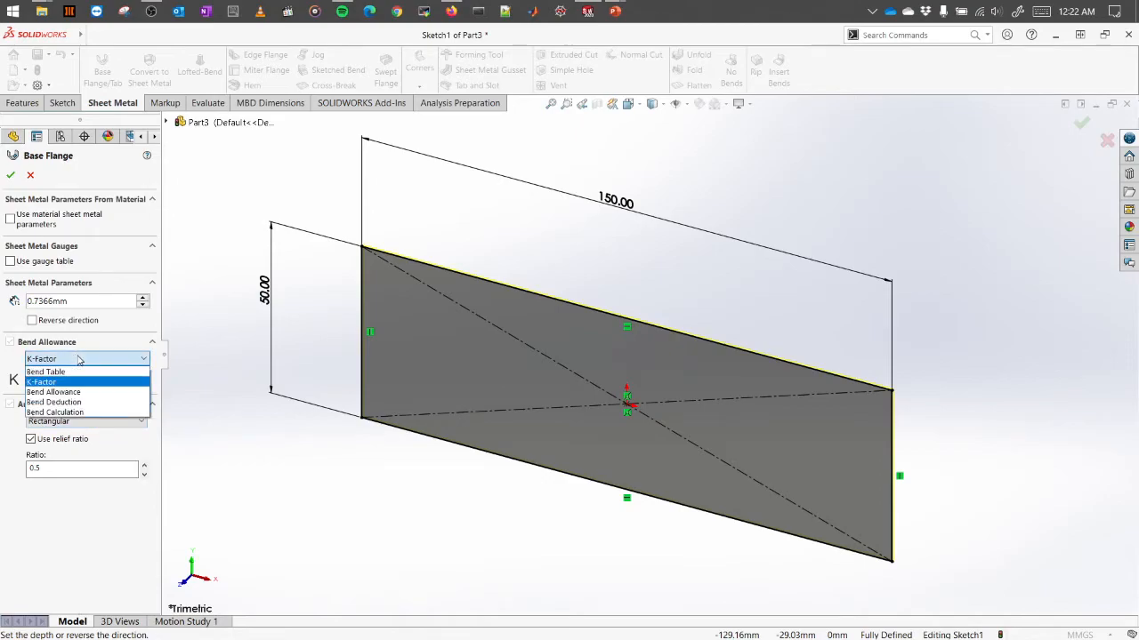
click(86, 371)
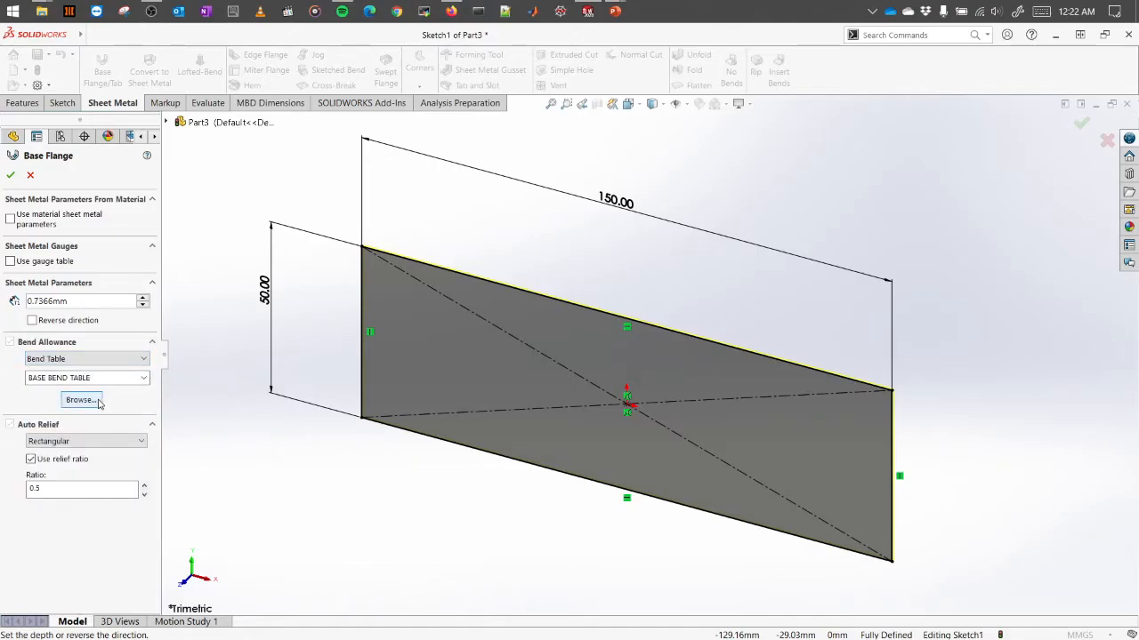
click(113, 362)
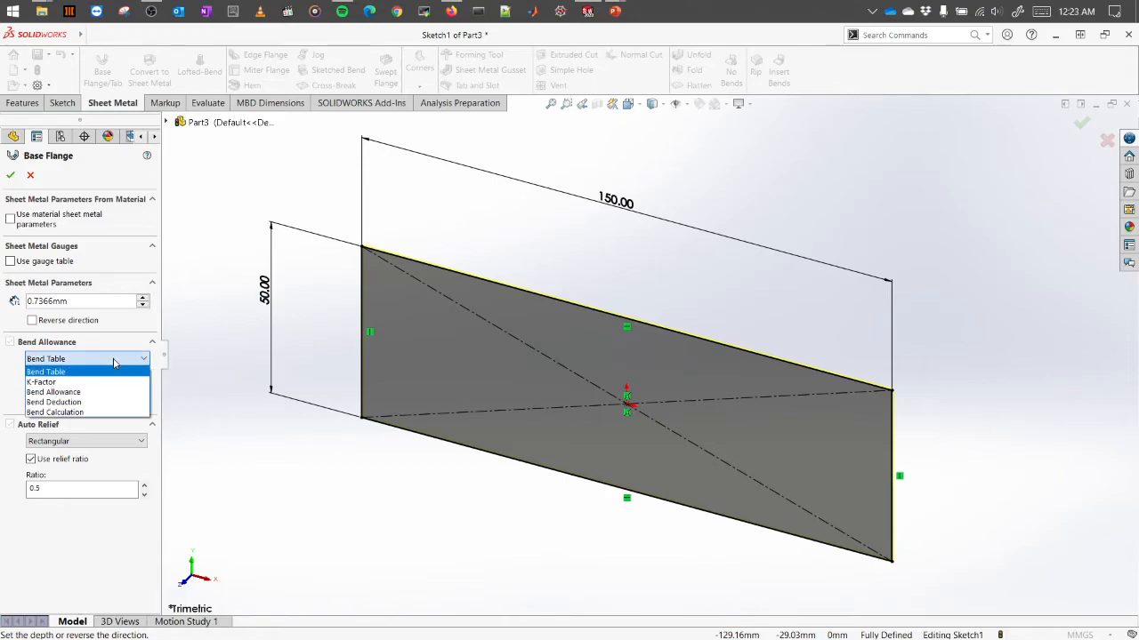
click(98, 383)
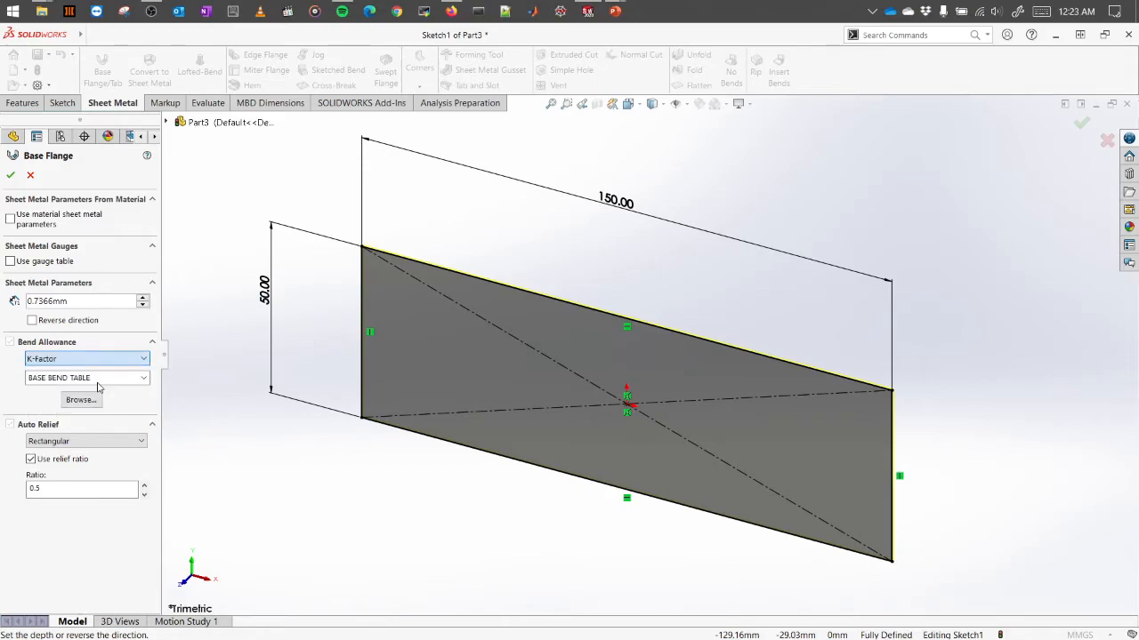
click(55, 379)
double_click(70, 380)
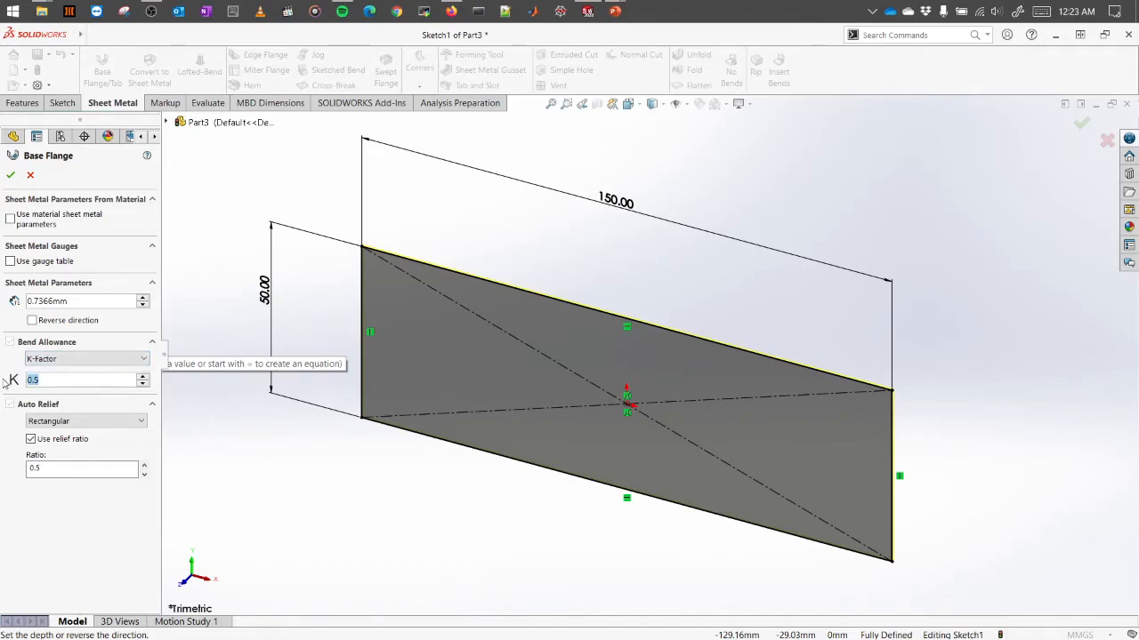
Create the base flange with a thickness of 0.7366 mm, K-Factor 0.5 and rectangular auto relief at ratio 0.5.
click(99, 302)
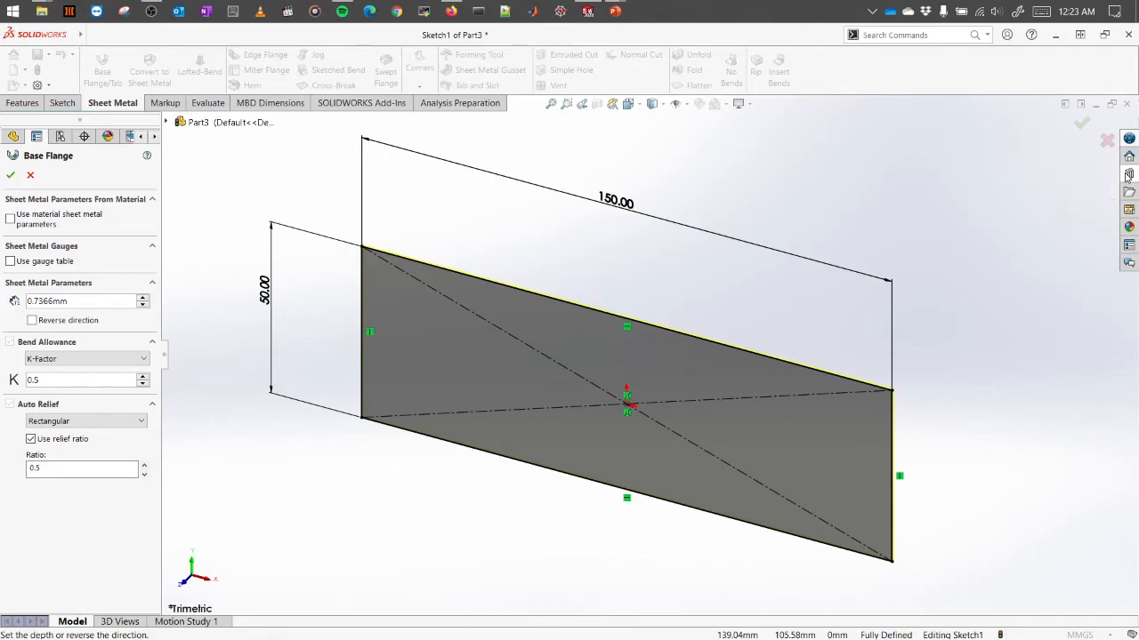
scroll(646, 355, up, 2)
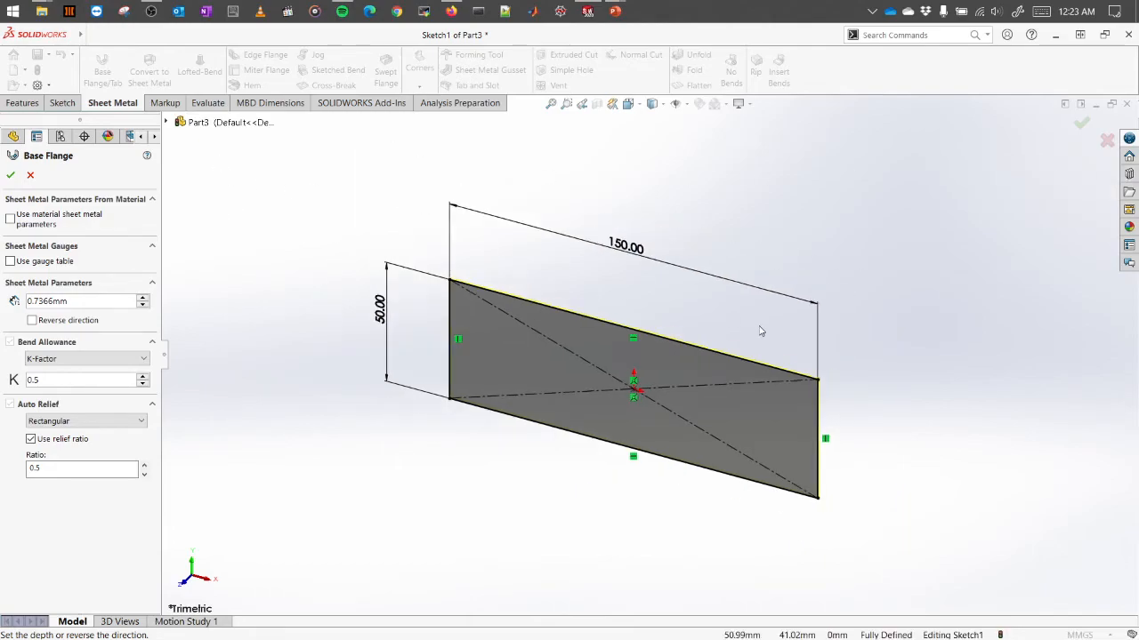
scroll(770, 329, down, 1)
click(9, 177)
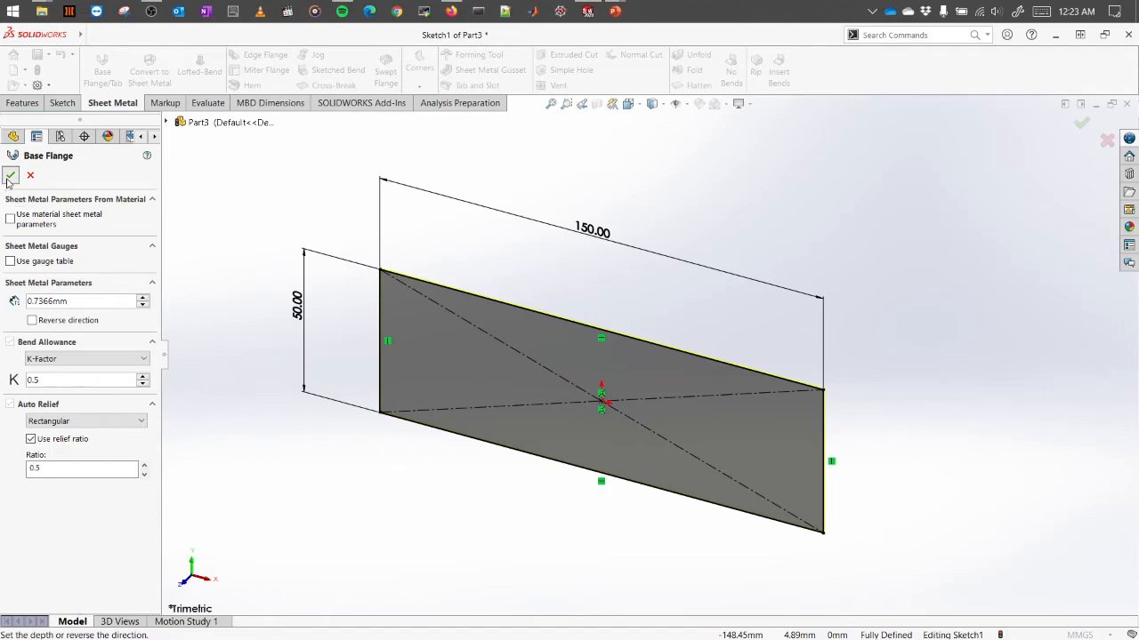
click(349, 207)
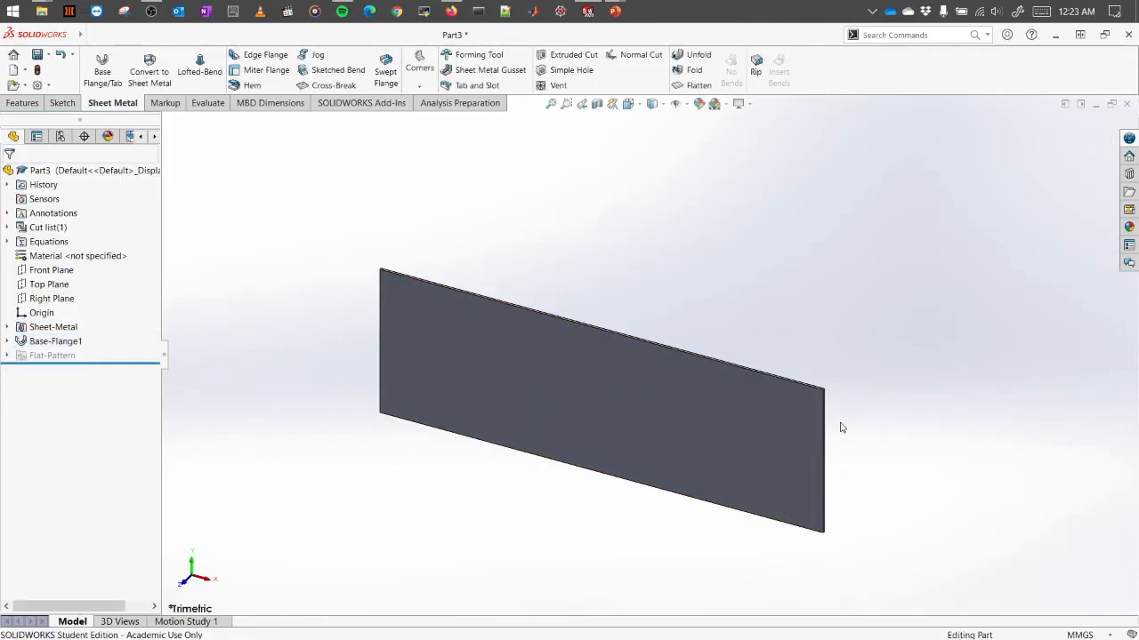
Open a new sketch on the thin face along the plate's long upper edge and orient the view normal to it.
scroll(895, 431, down, 5)
scroll(618, 316, down, 7)
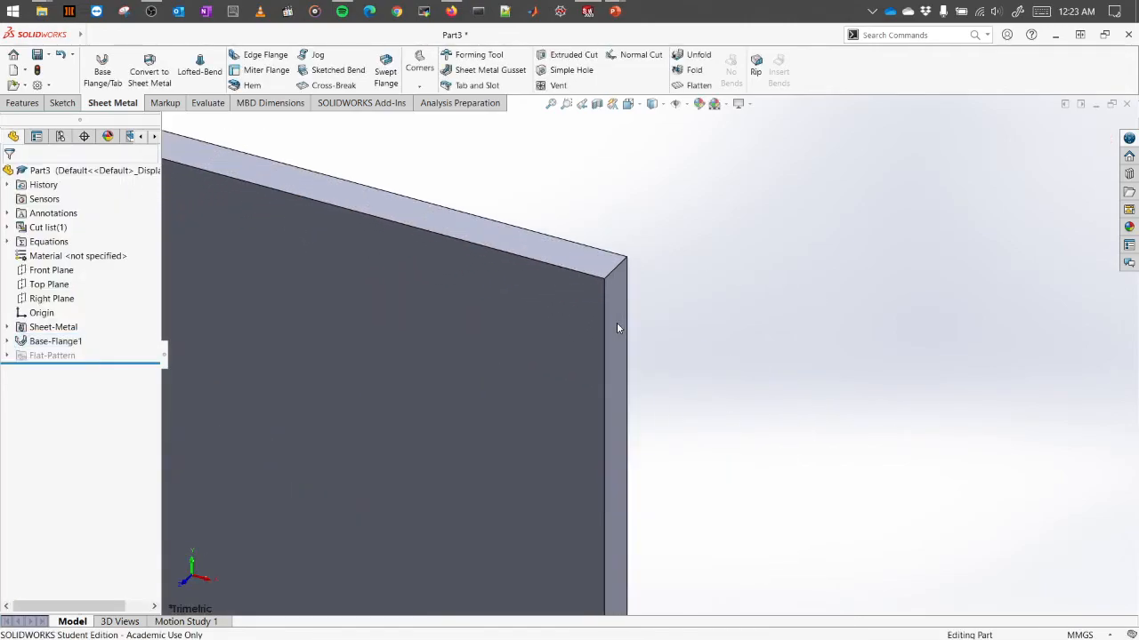
scroll(646, 350, up, 4)
scroll(617, 310, up, 6)
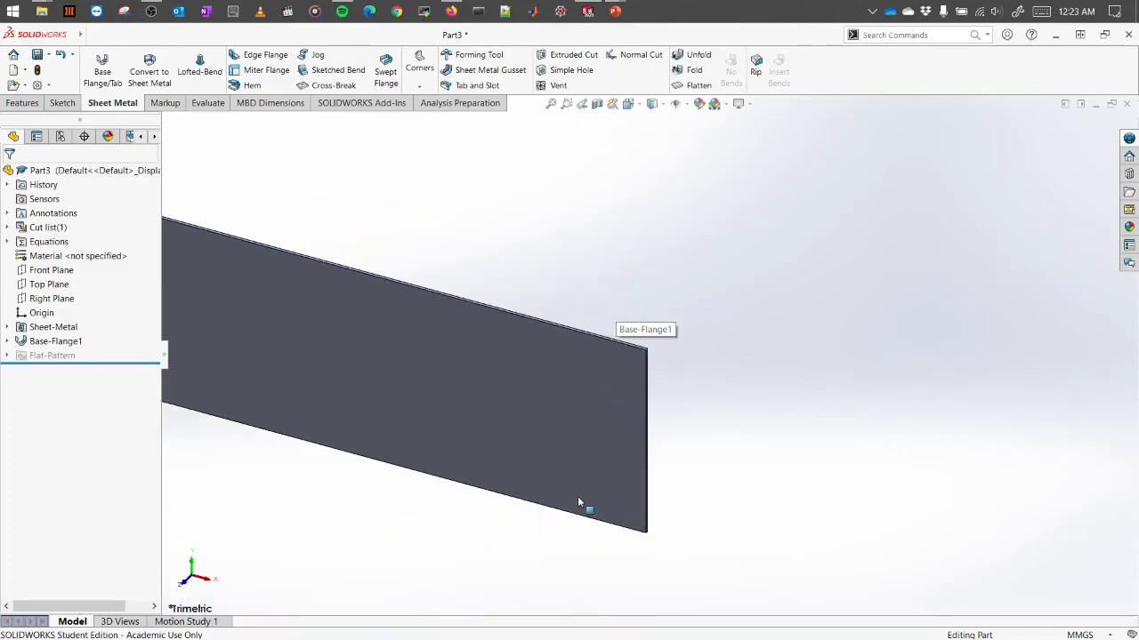
middle_drag(657, 405, 579, 427)
scroll(631, 398, down, 5)
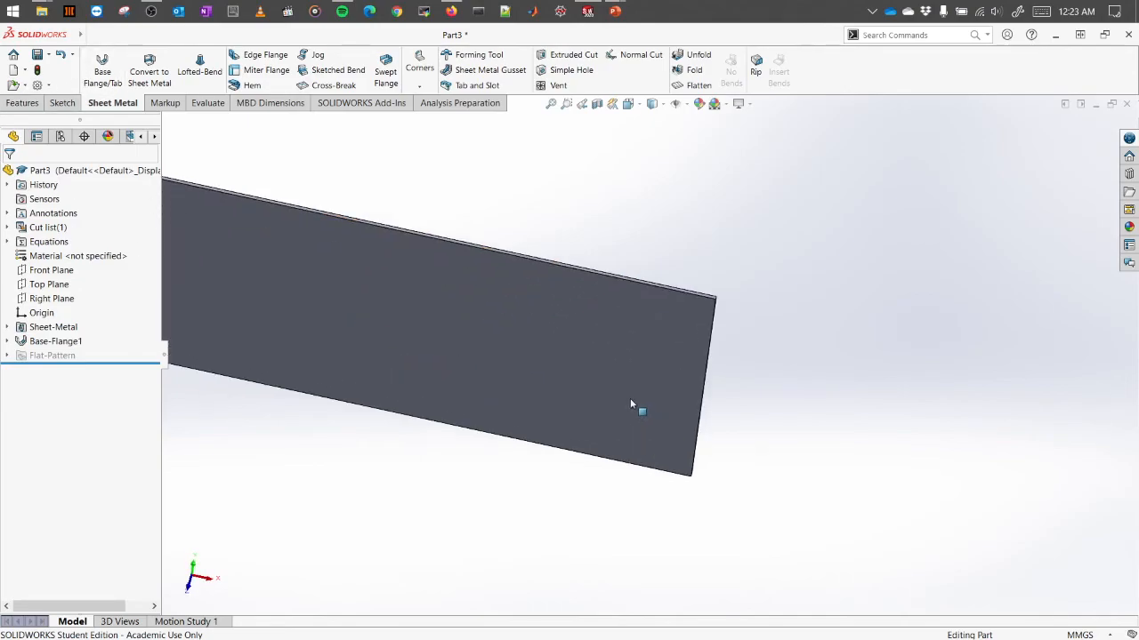
click(659, 342)
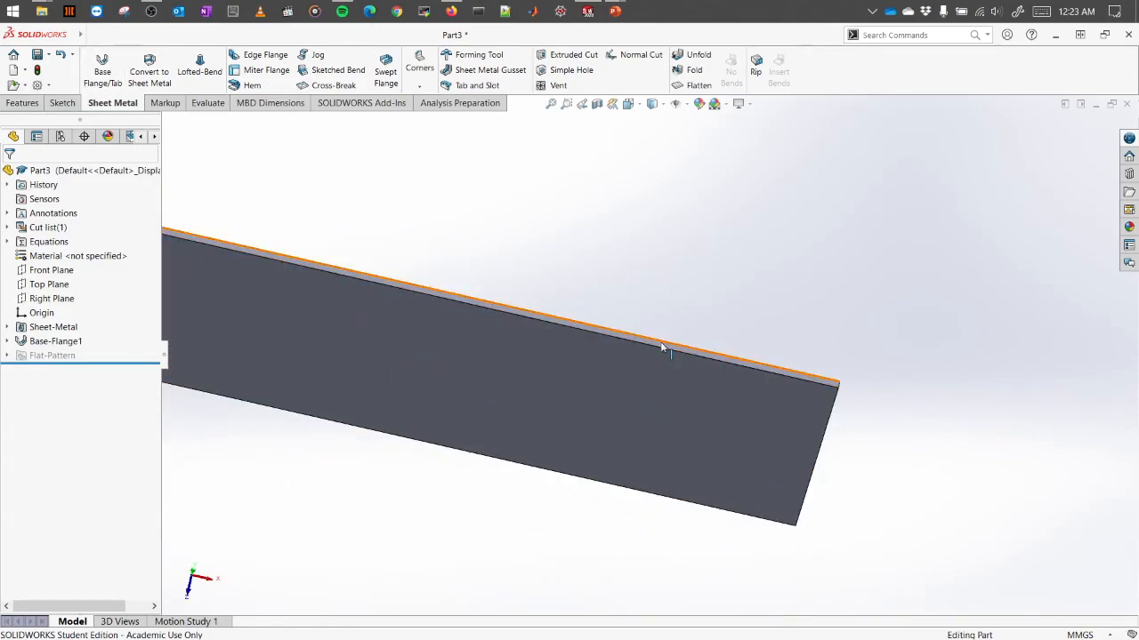
scroll(657, 346, down, 2)
click(616, 337)
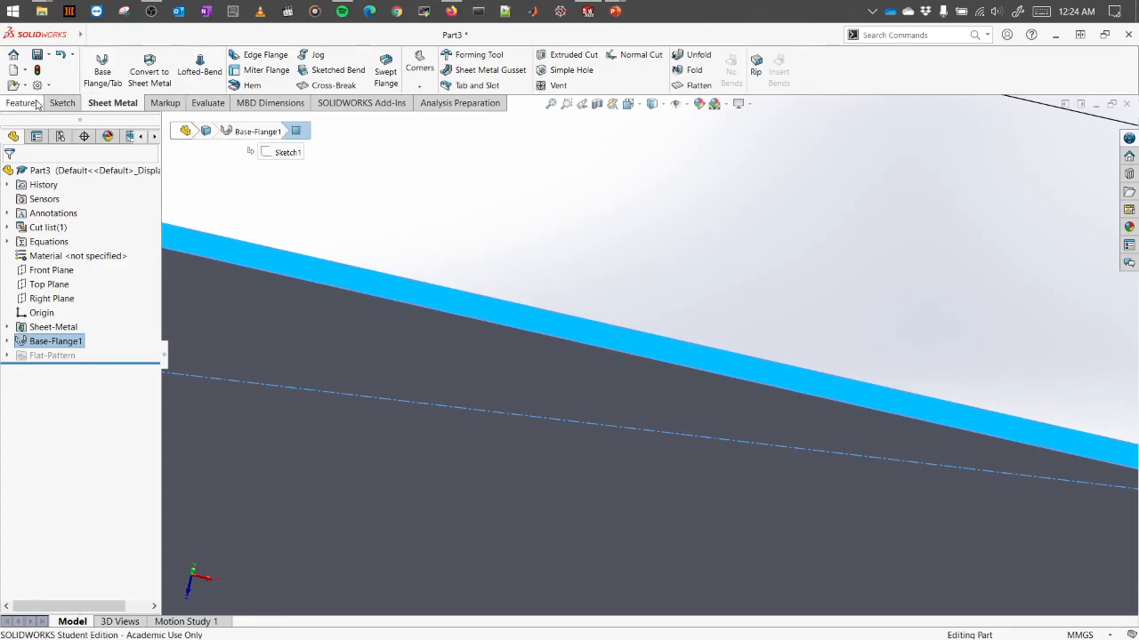
click(62, 102)
click(95, 67)
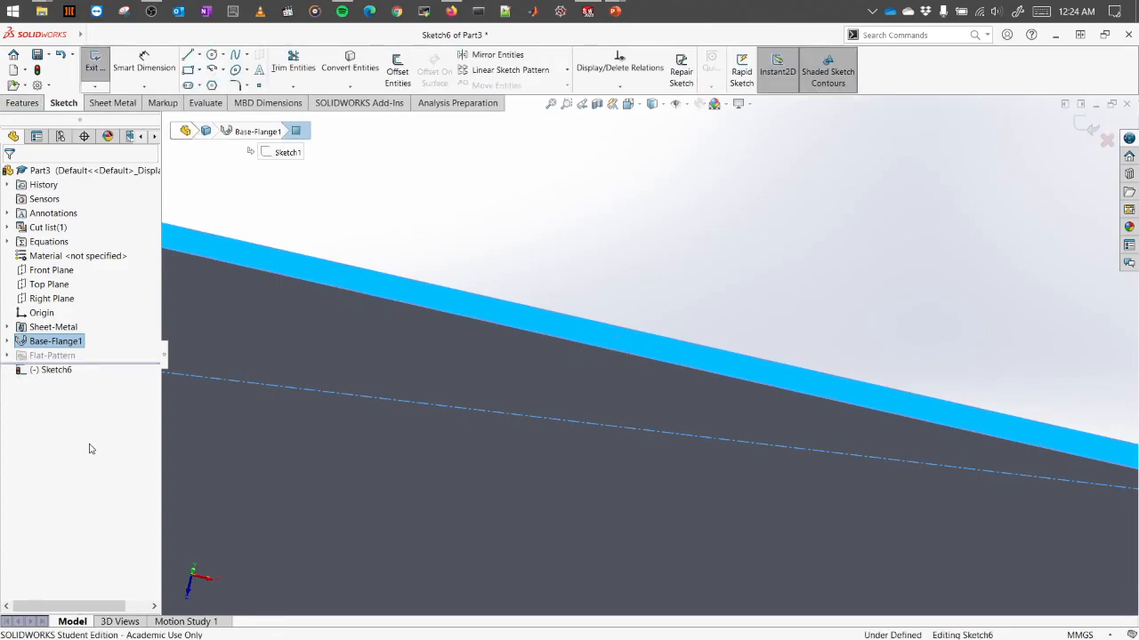
right_click(65, 377)
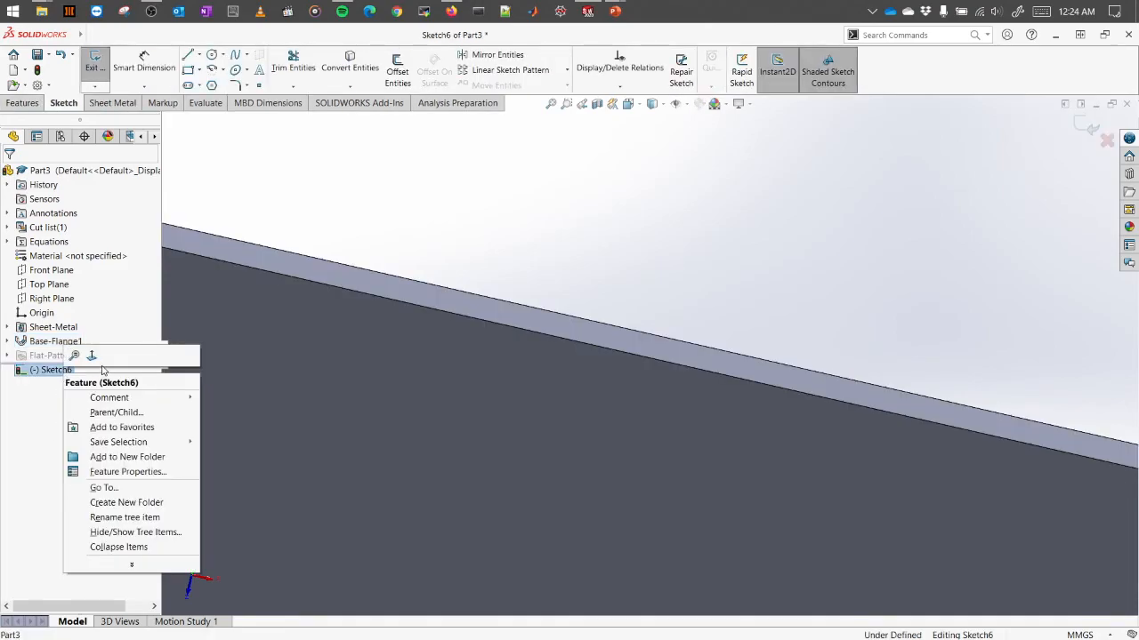
click(92, 355)
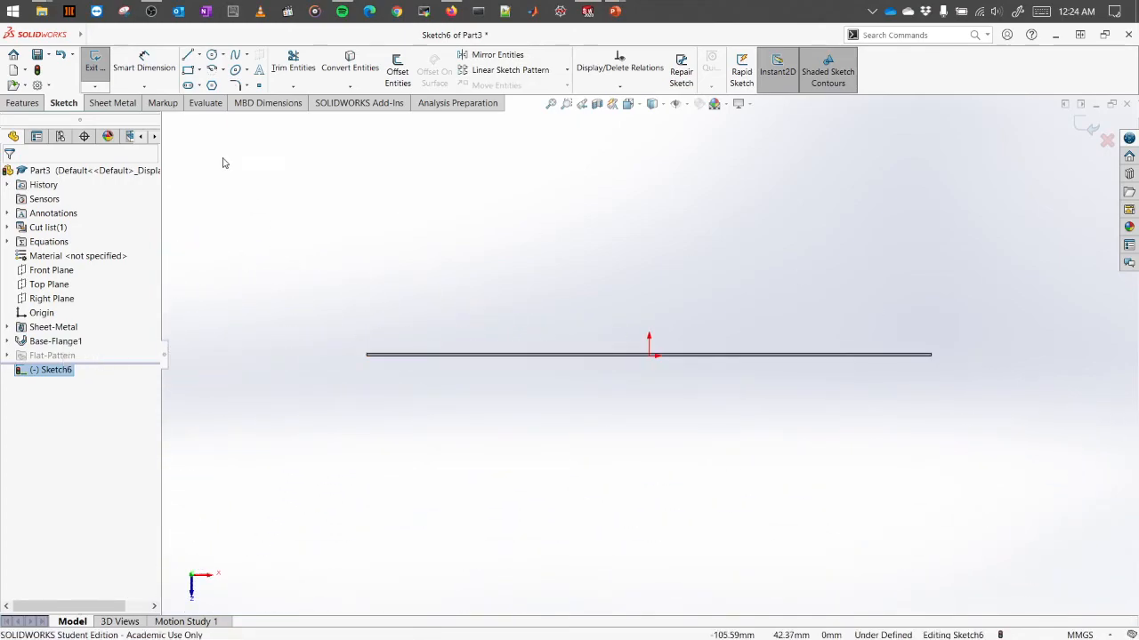
Sketch a corner rectangle about 142 by 57 mm starting from the end corner of the plate's thin edge face.
click(188, 70)
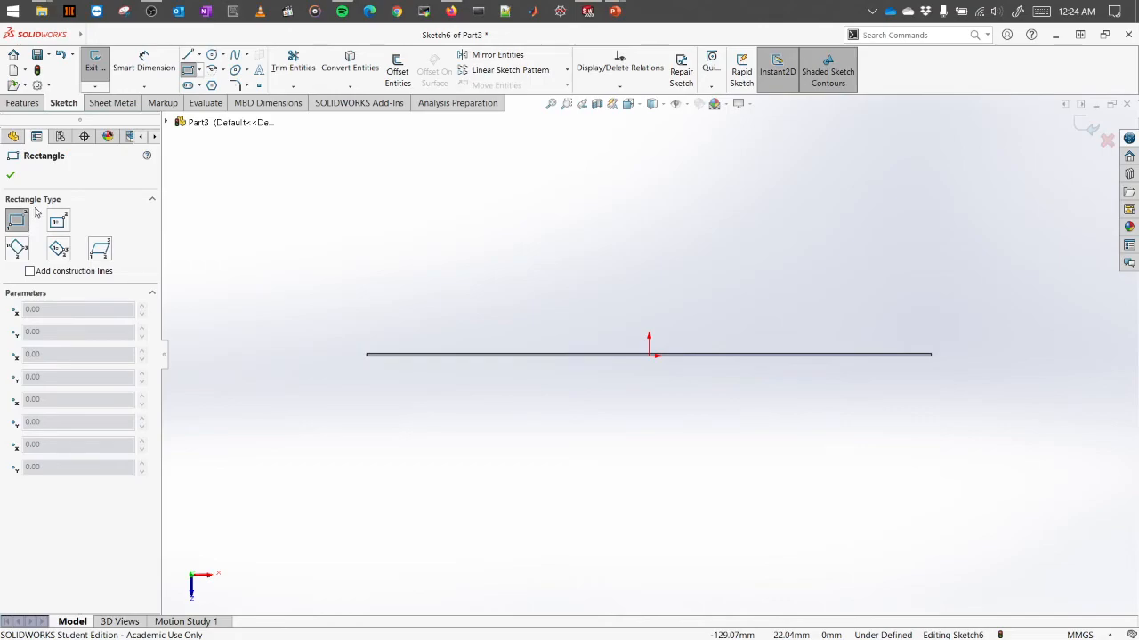
scroll(394, 379, down, 5)
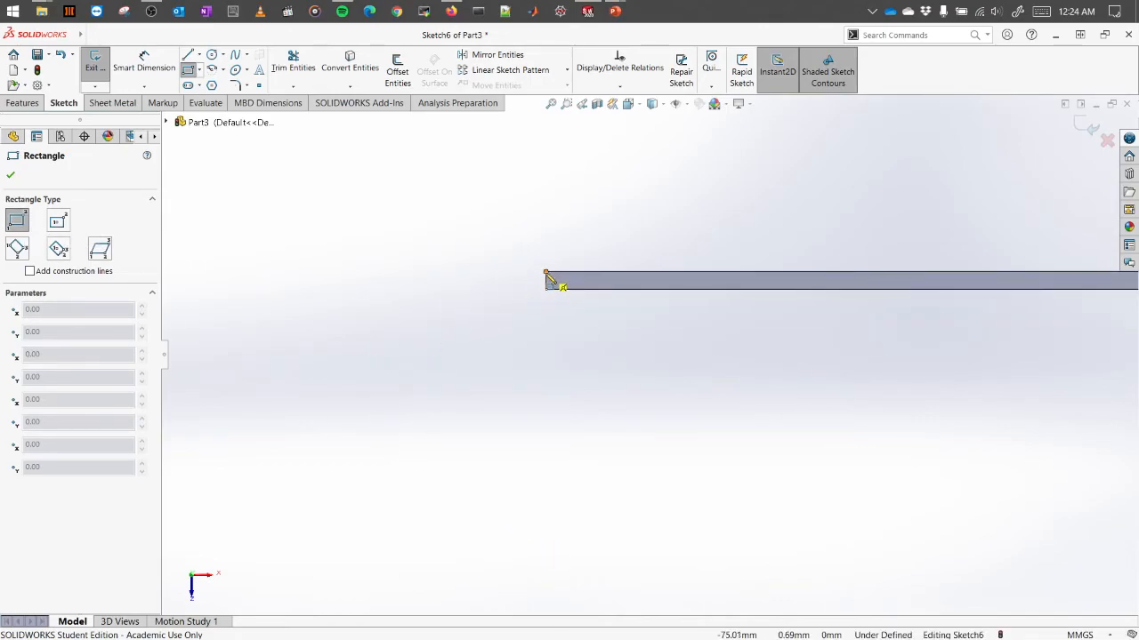
click(547, 274)
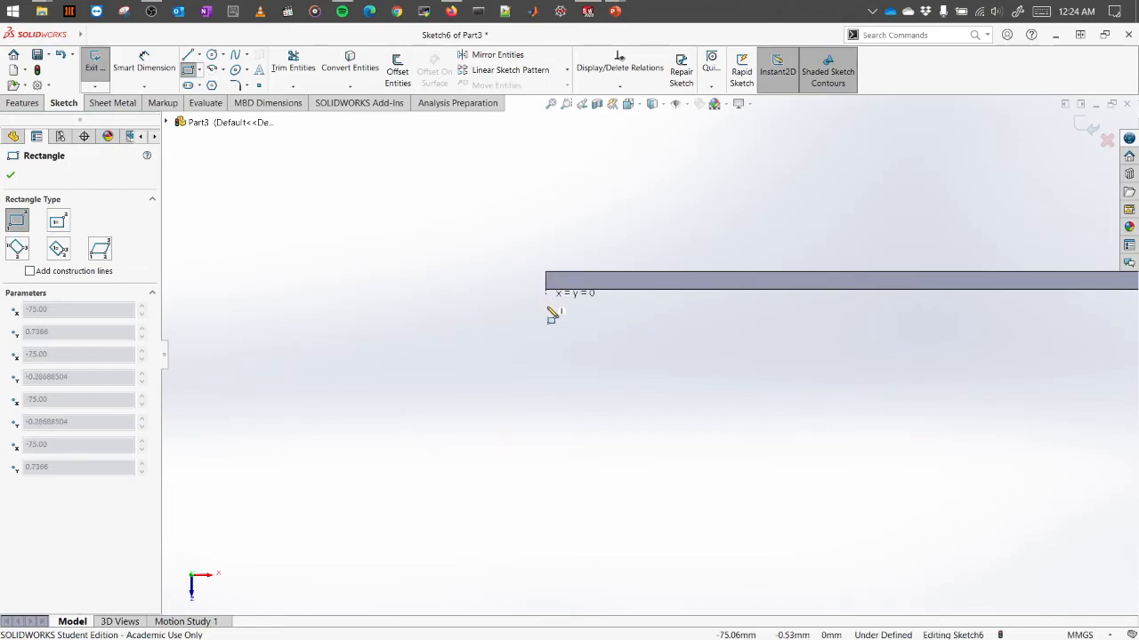
scroll(553, 320, up, 3)
scroll(1063, 467, up, 4)
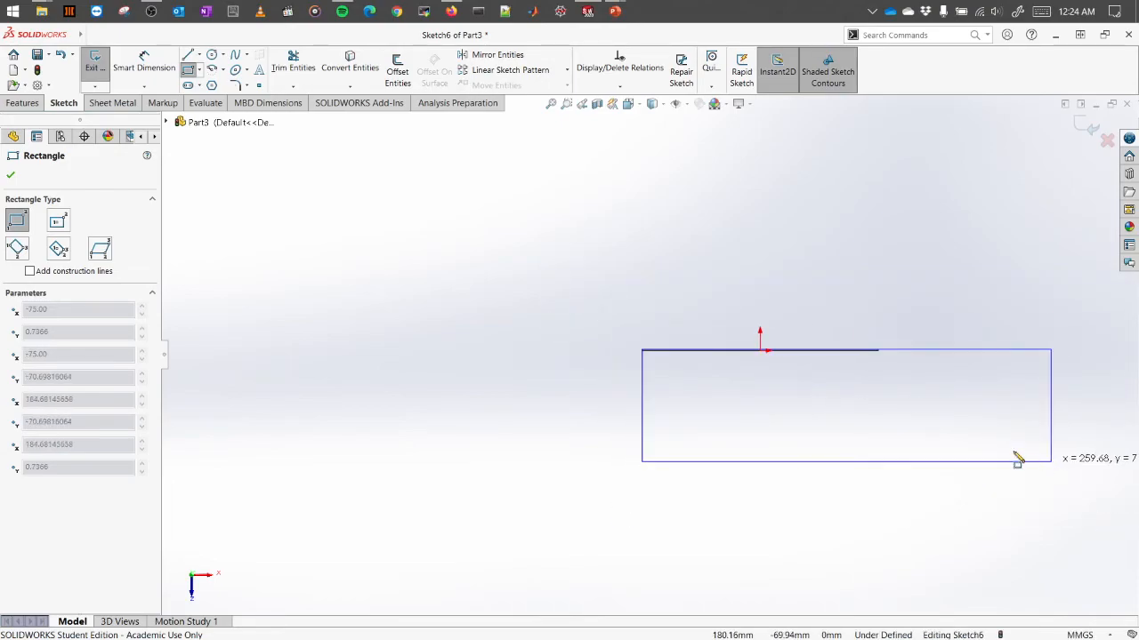
click(865, 438)
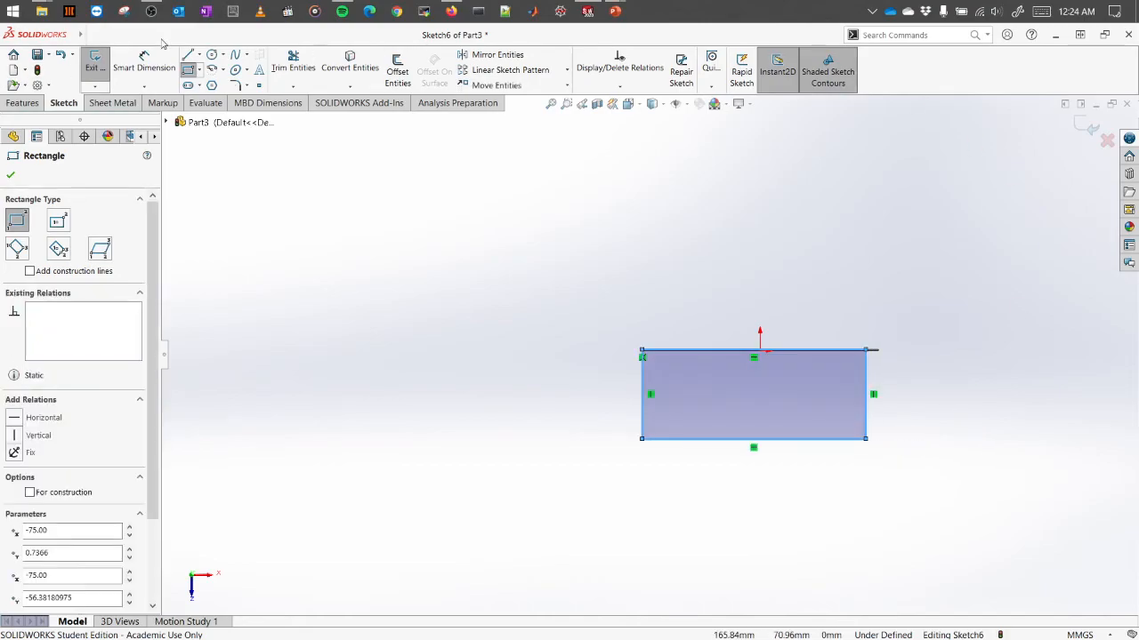
key(Escape)
Dimension the rectangle's long side along the plate edge to 150 mm.
click(723, 357)
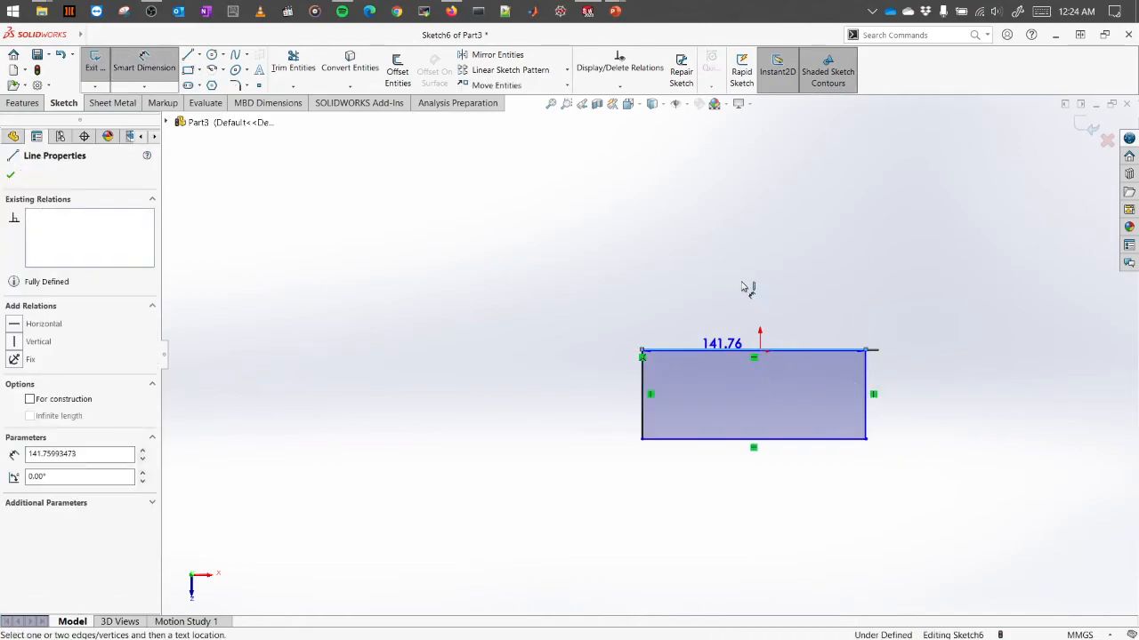
click(756, 275)
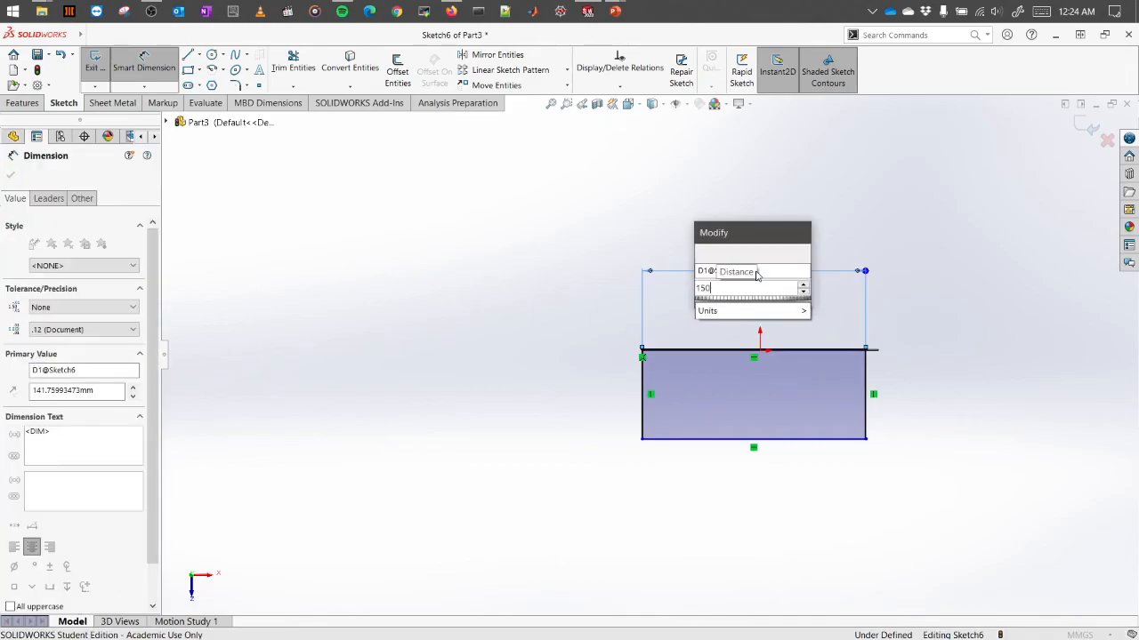
text(150)
key(Return)
right_click(976, 233)
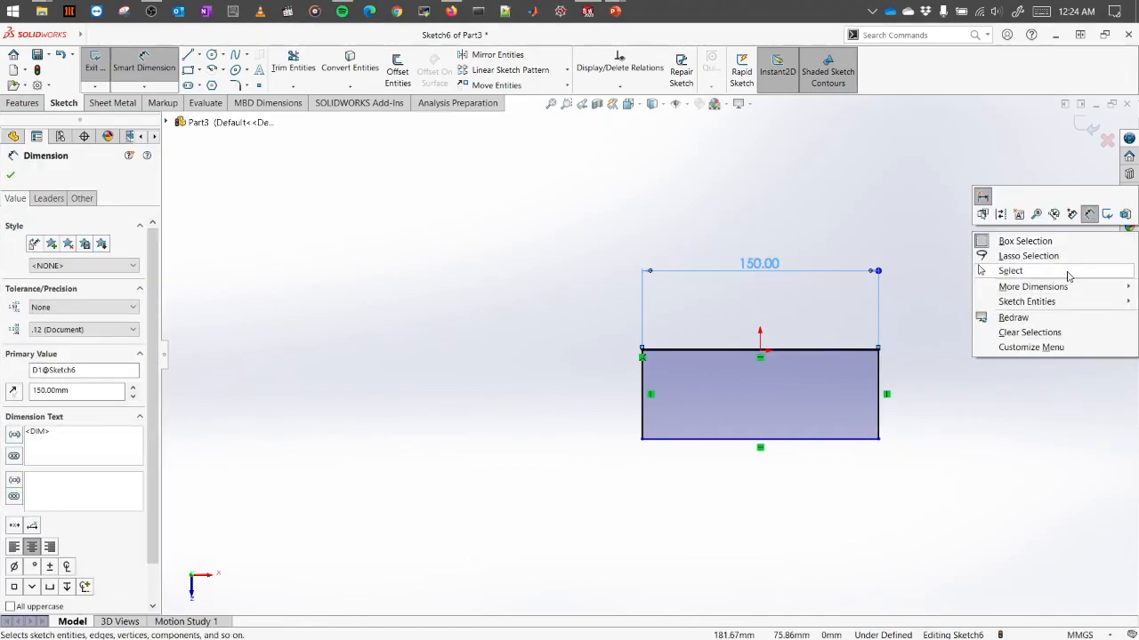
click(1063, 271)
Create a second base flange from the rectangle sketch with the default 0.7366 mm thickness, without merging the result.
mouse_move(849, 516)
middle_down()
mouse_move(542, 325)
mouse_move(552, 511)
mouse_move(599, 537)
middle_up()
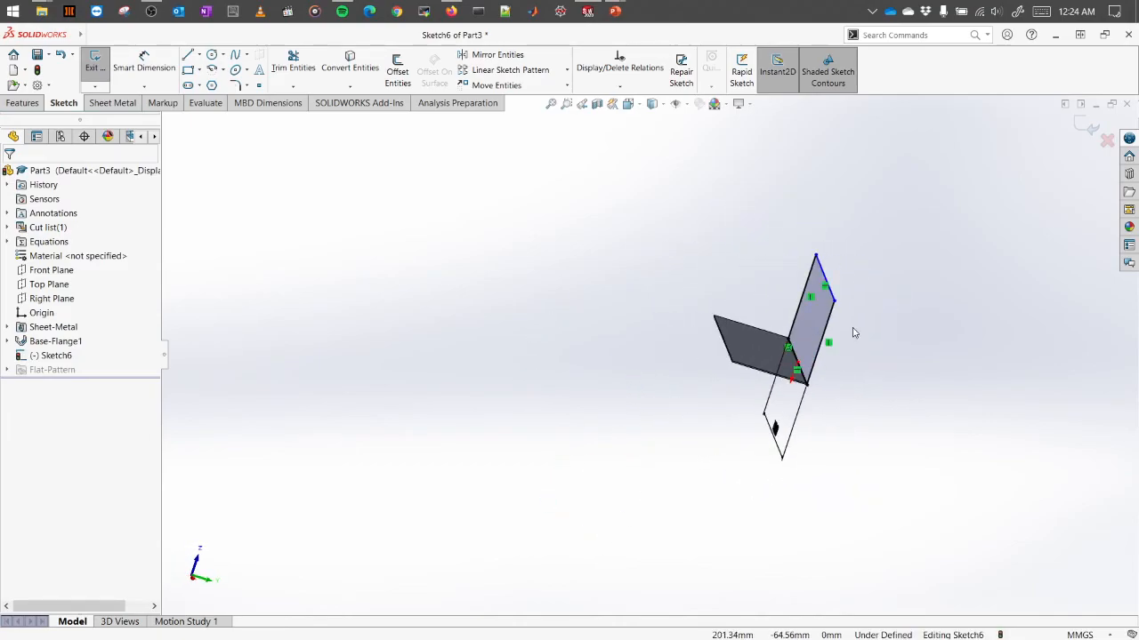
scroll(892, 327, down, 6)
mouse_move(678, 464)
middle_down()
mouse_move(699, 504)
mouse_move(678, 436)
middle_up()
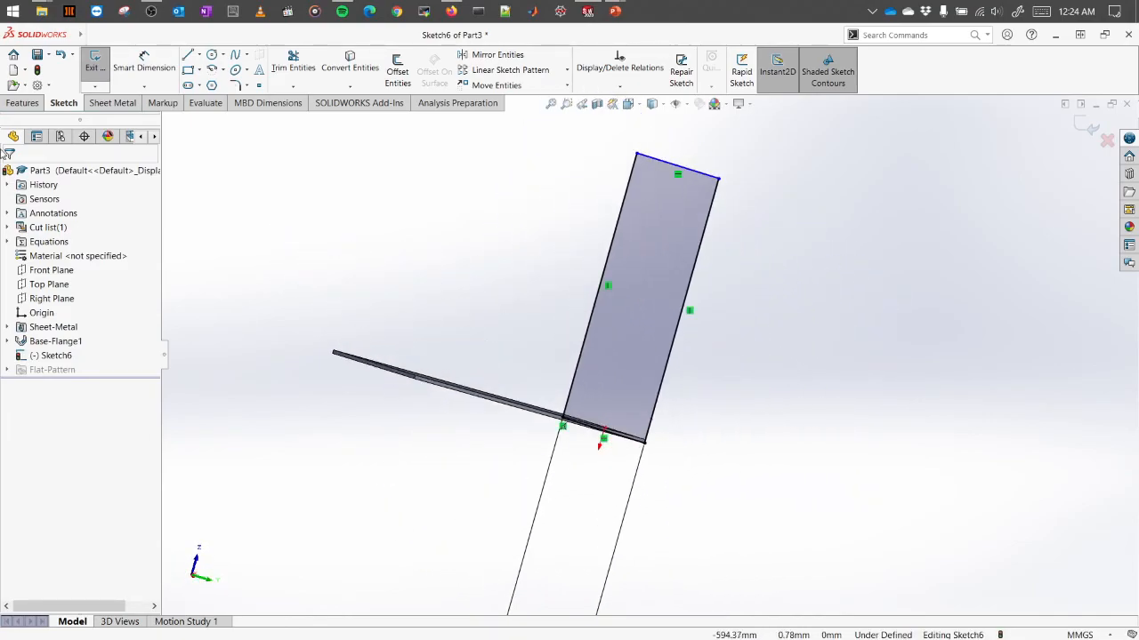
click(113, 103)
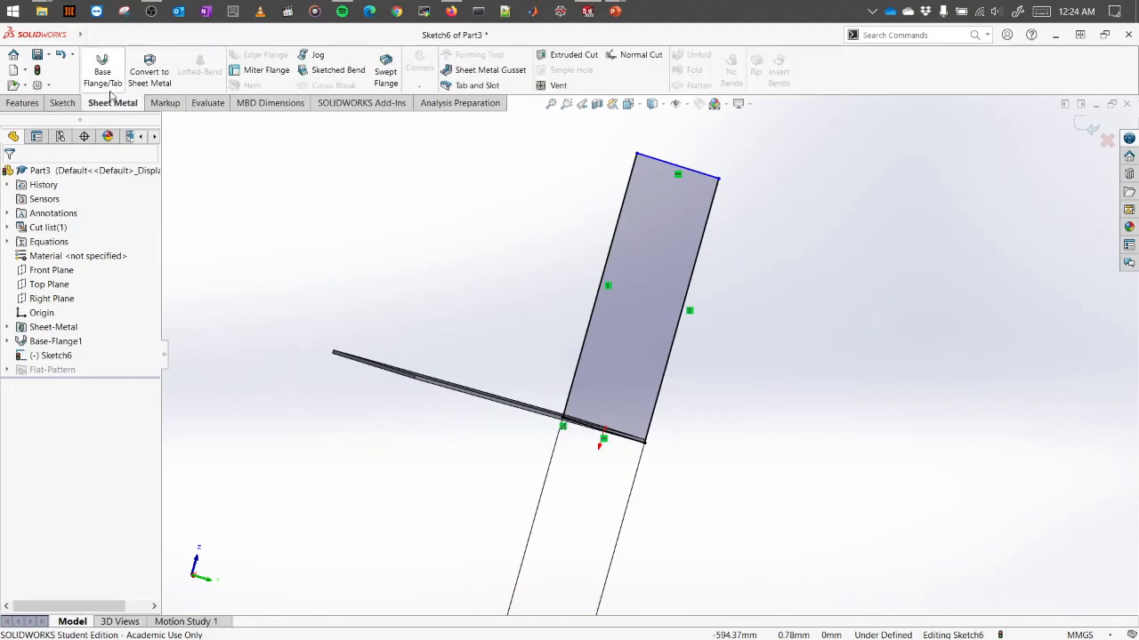
click(102, 71)
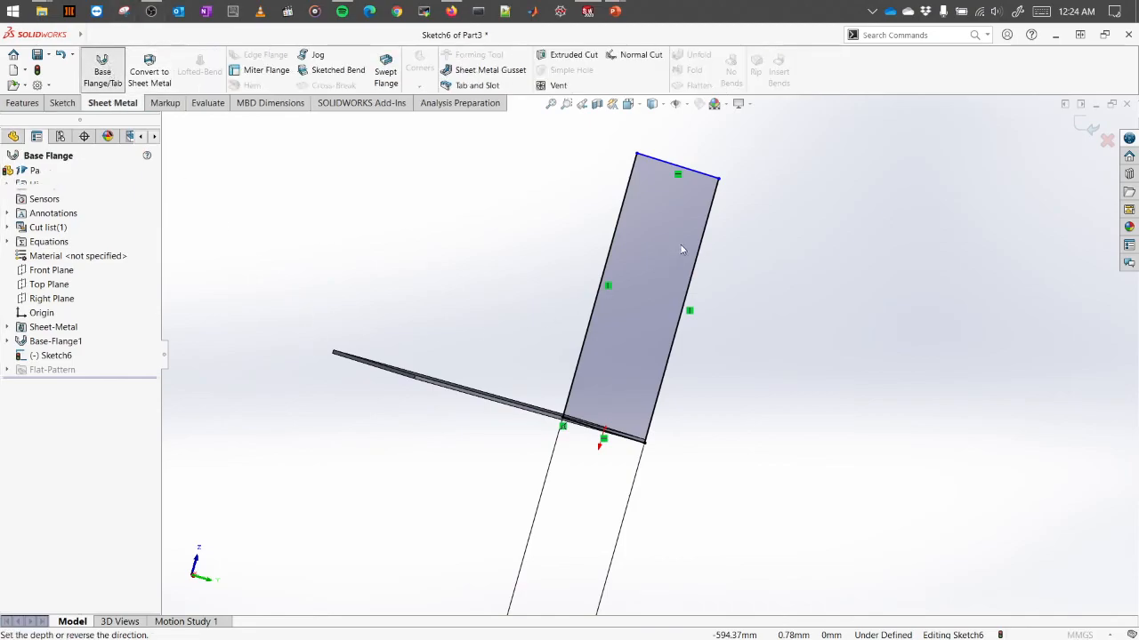
click(11, 175)
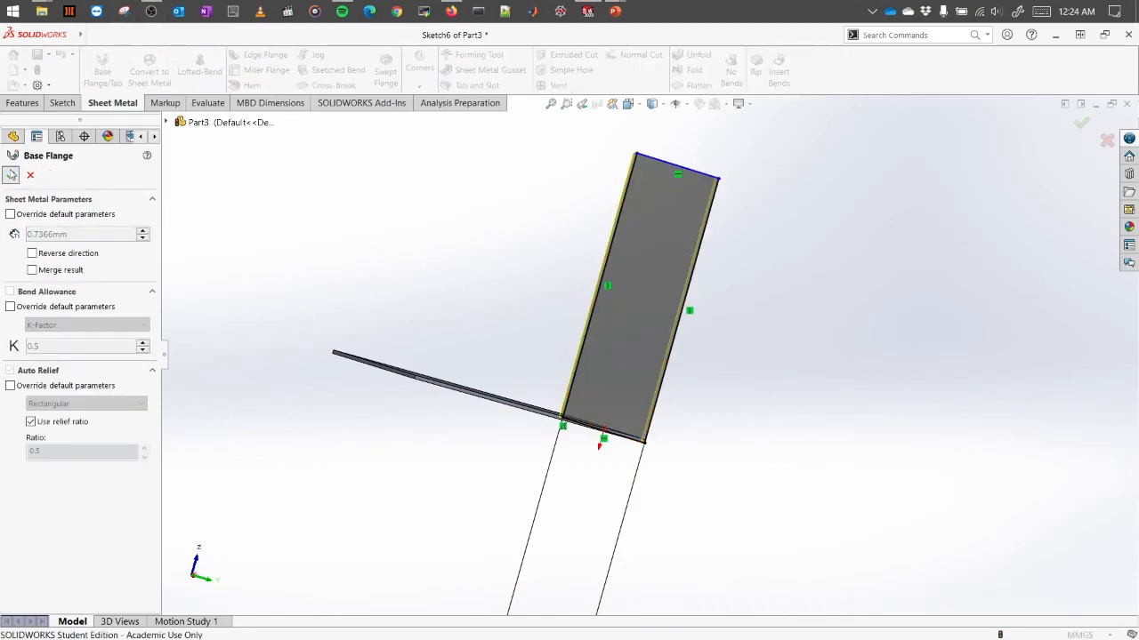
click(777, 311)
middle_drag(776, 310, 726, 361)
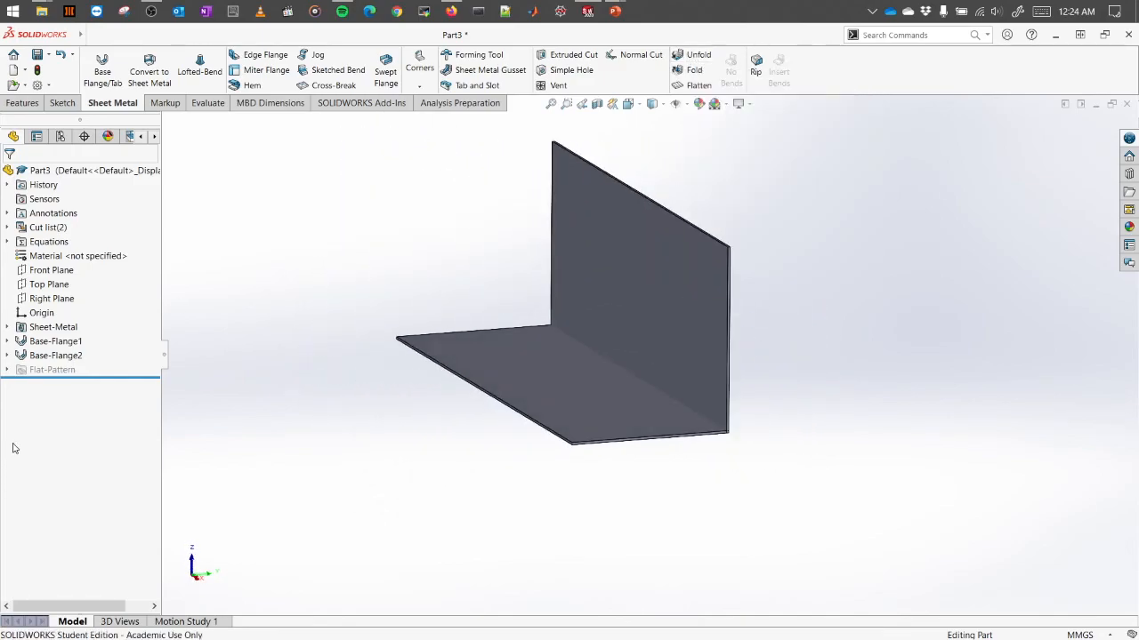
List the part's flat patterns, flatten the part to examine which bodies unfold, and return it to the folded state.
click(7, 369)
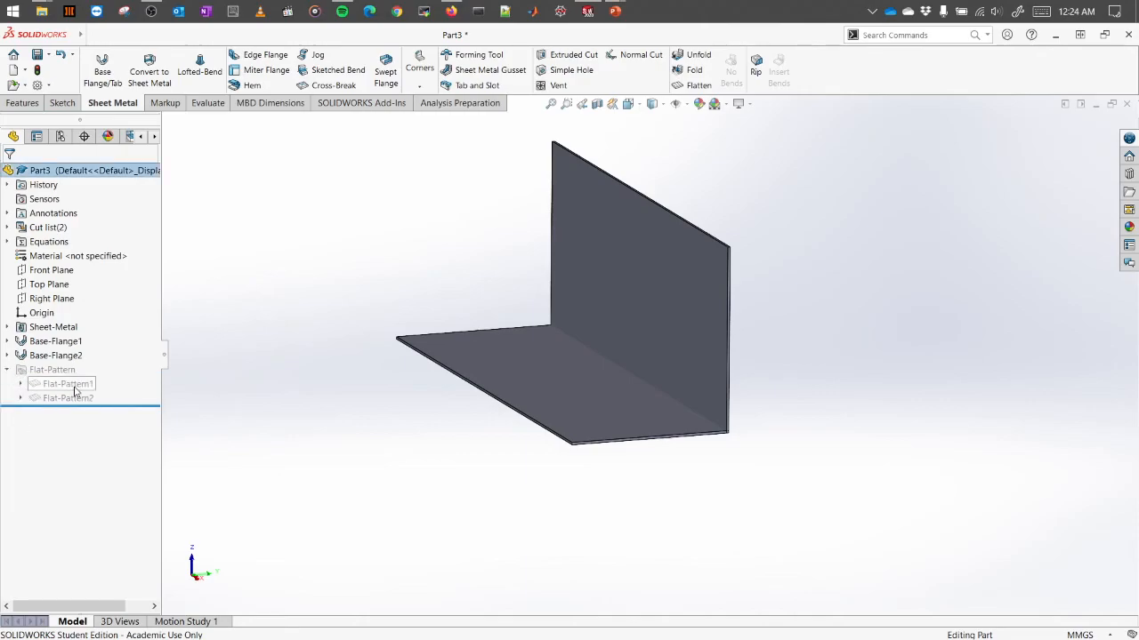
click(700, 86)
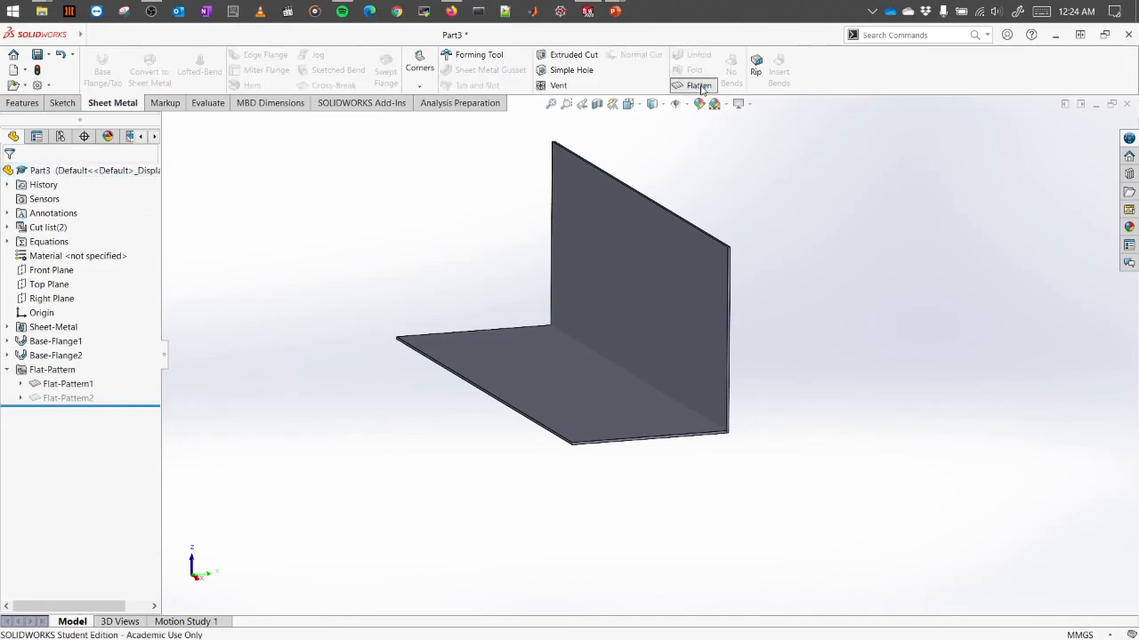
middle_drag(630, 419, 737, 529)
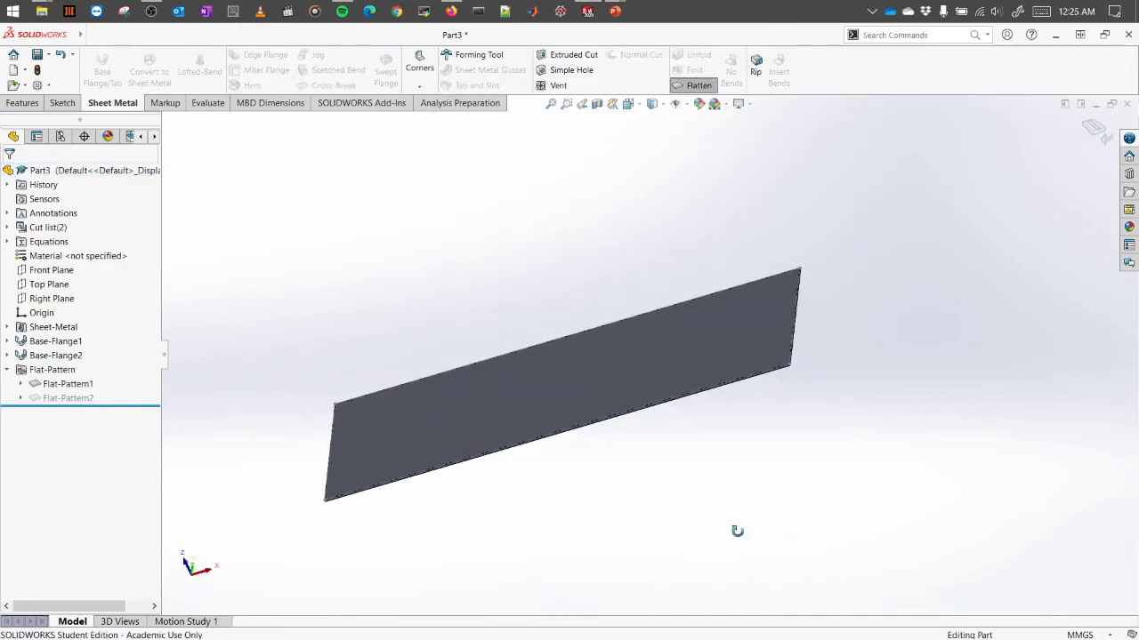
middle_drag(635, 407, 761, 303)
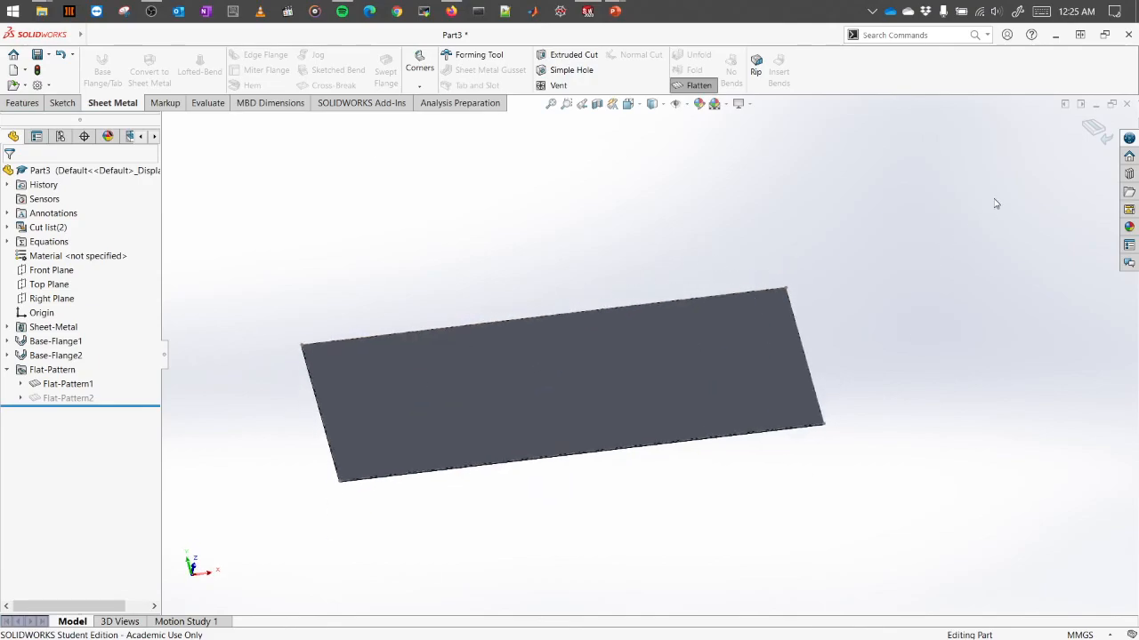
scroll(640, 350, up, 1)
middle_drag(582, 459, 578, 383)
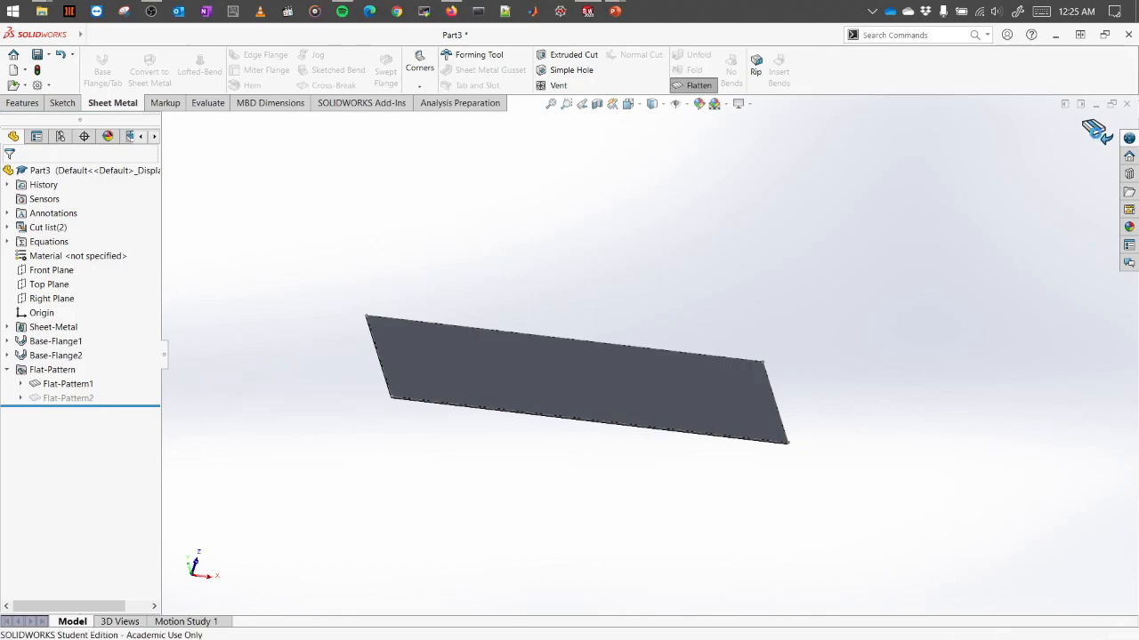
click(1097, 132)
middle_drag(822, 436, 705, 461)
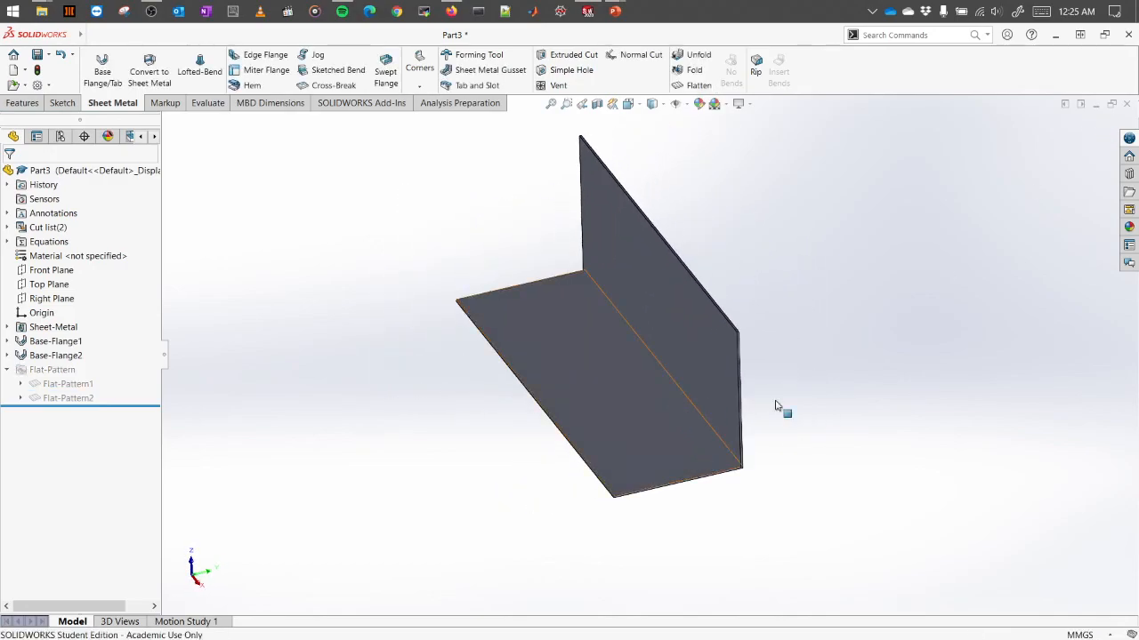
middle_drag(732, 241, 819, 287)
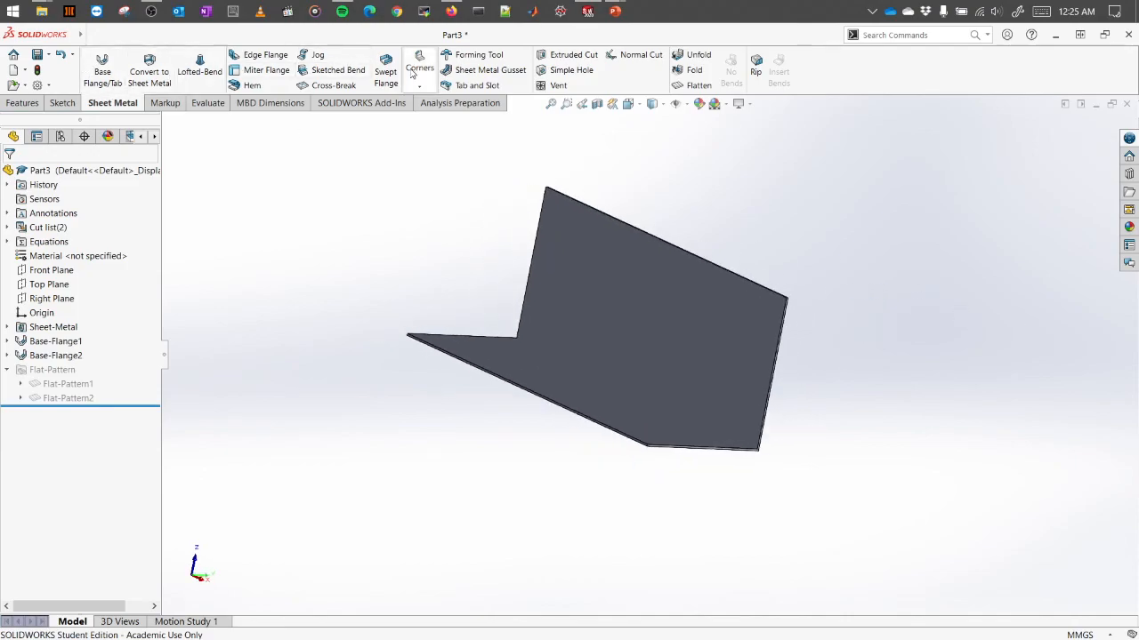